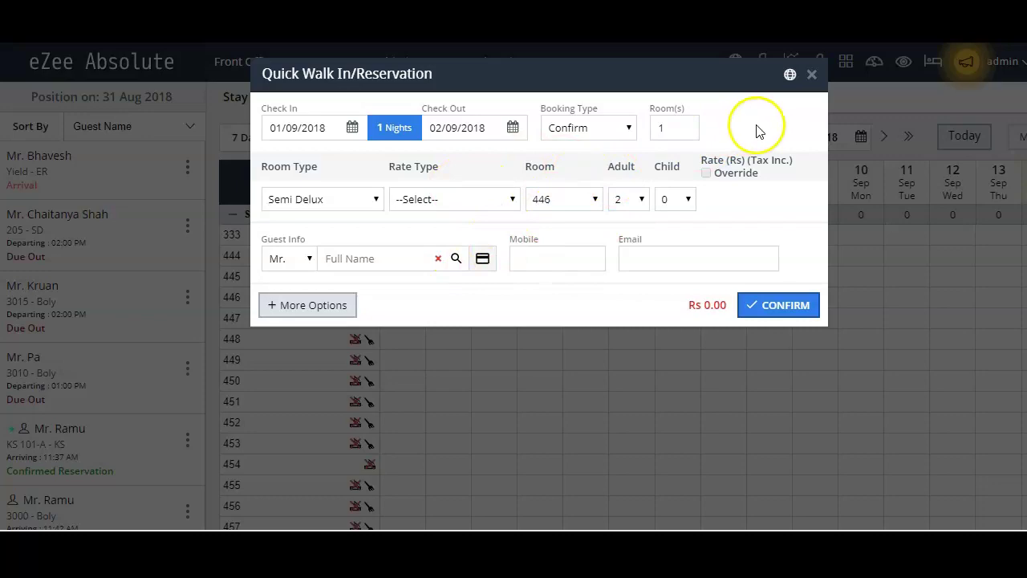
# Step: Close the unfinished Quick Walk In/Reservation form for room 446
pyautogui.click(811, 75)
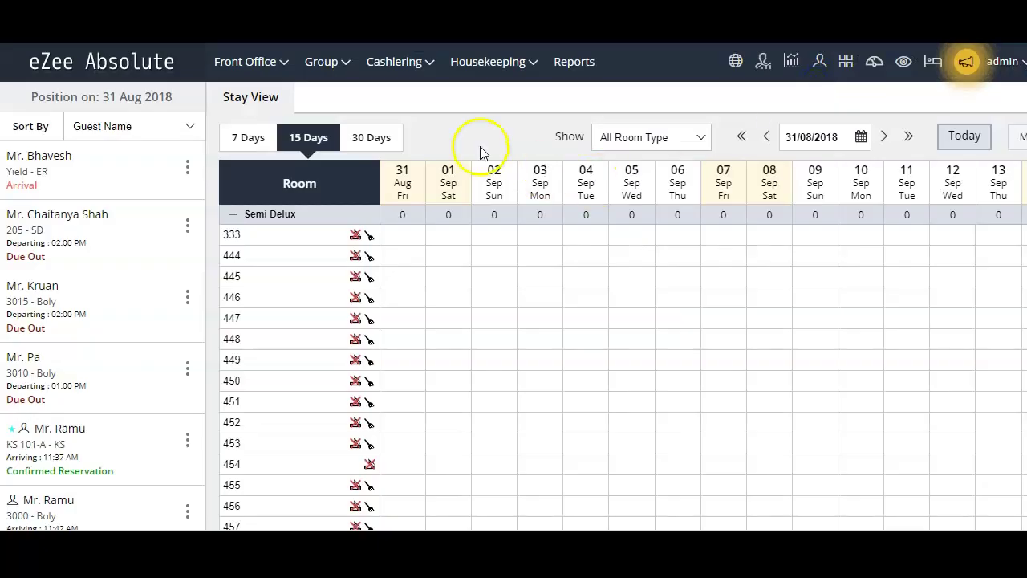
# Step: Start a new Front Office walk-in booking and confirm check-in 31/08/2018, check-out 01/09/2018
pyautogui.click(271, 64)
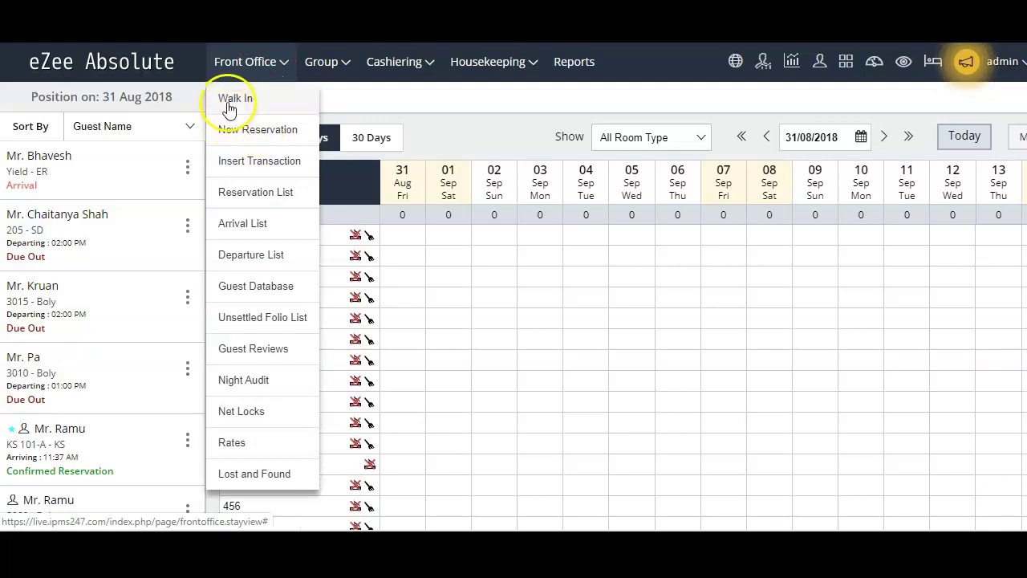
pyautogui.click(246, 99)
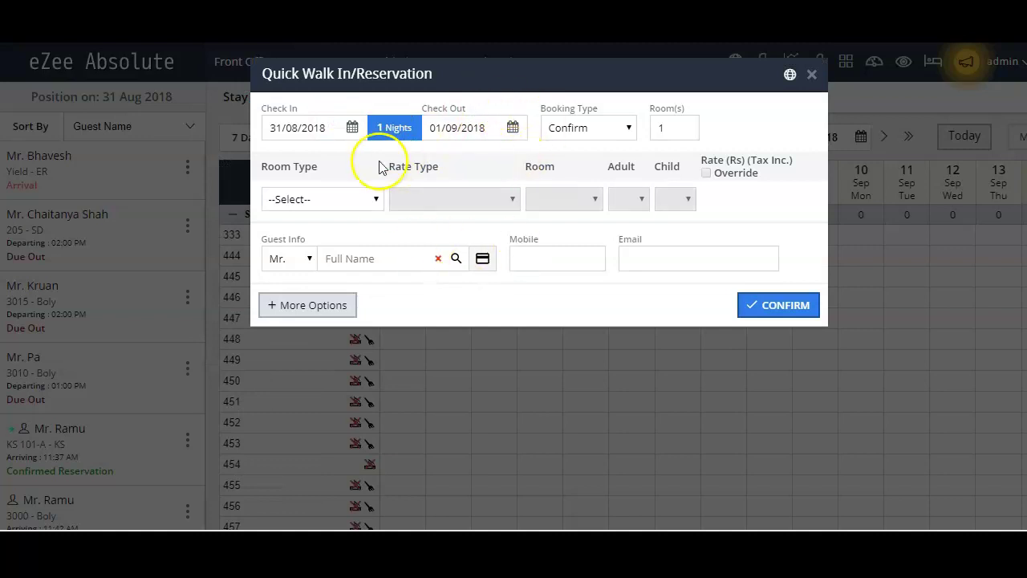
pyautogui.click(352, 129)
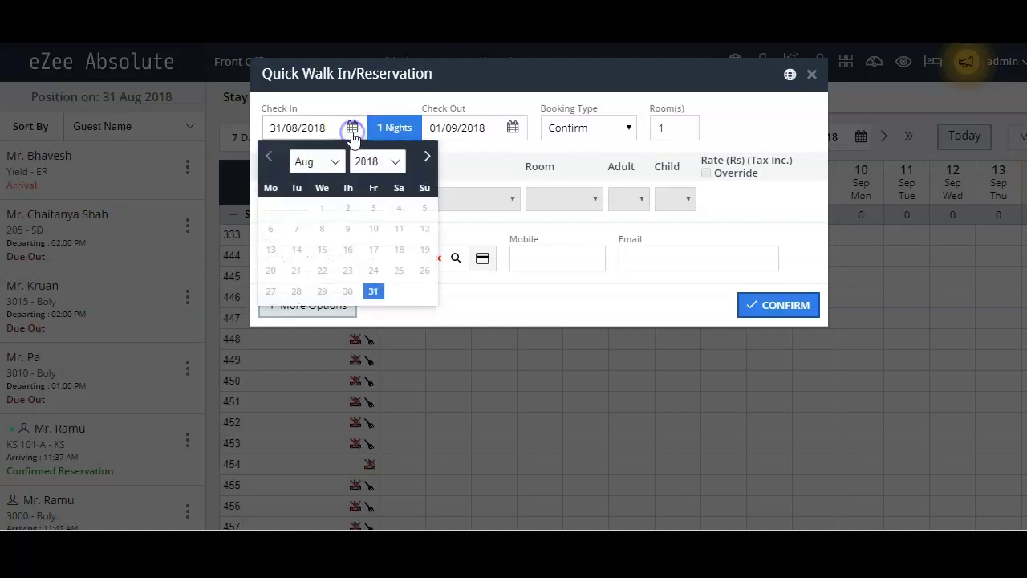
pyautogui.click(510, 129)
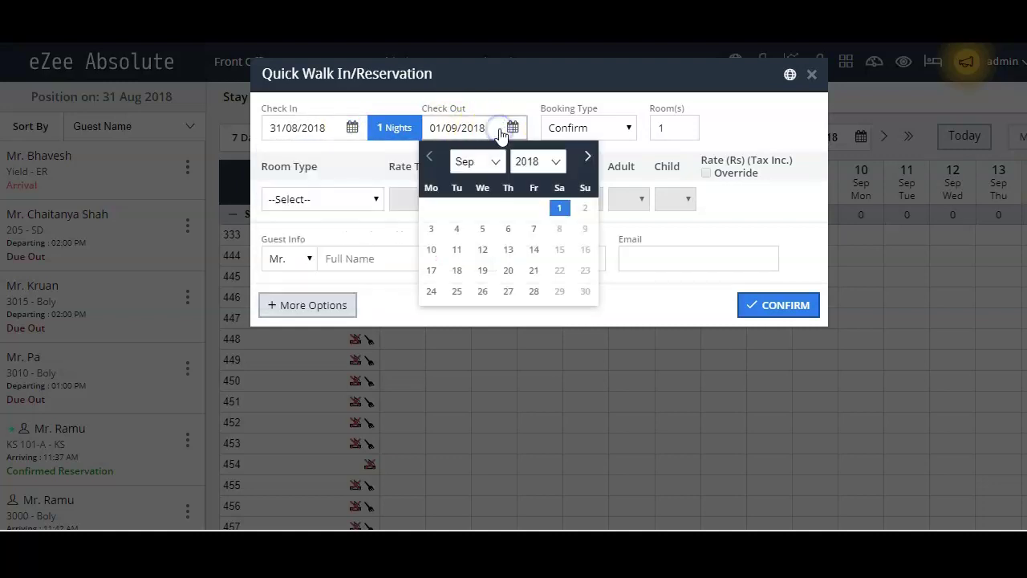
pyautogui.click(550, 101)
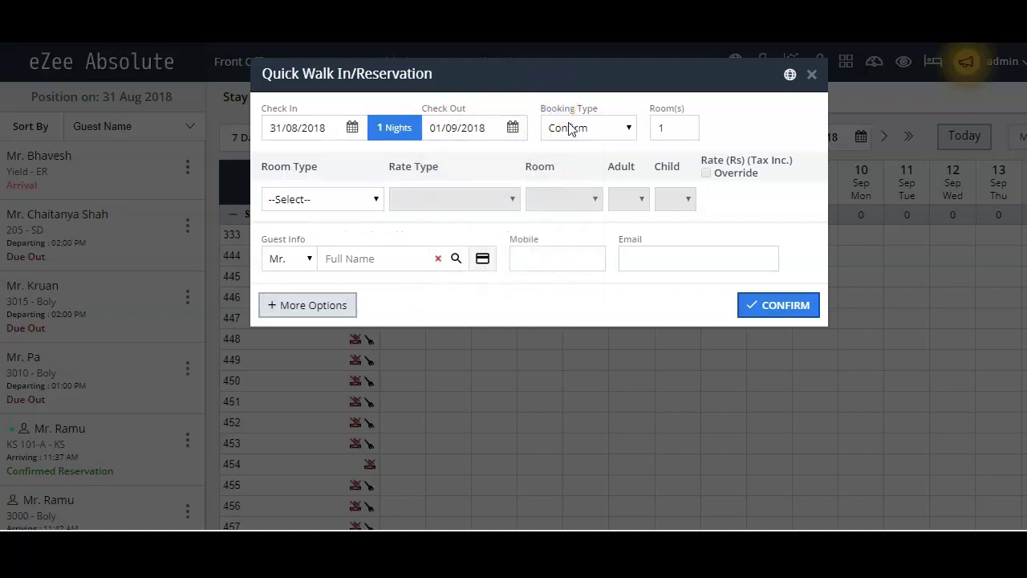
pyautogui.click(615, 131)
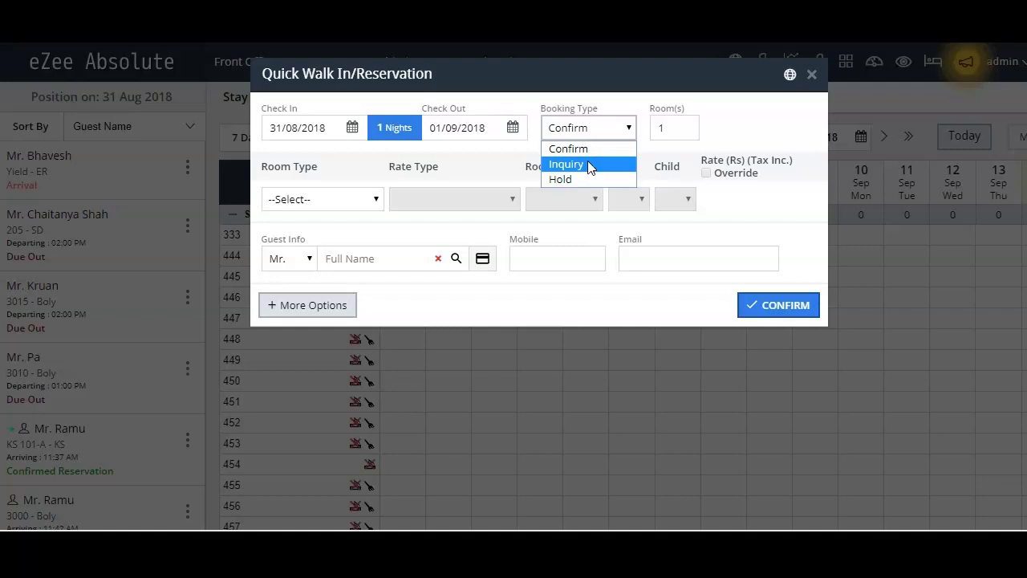
# Step: Keep the booking type as Confirm and set the number of rooms to 1
pyautogui.click(591, 150)
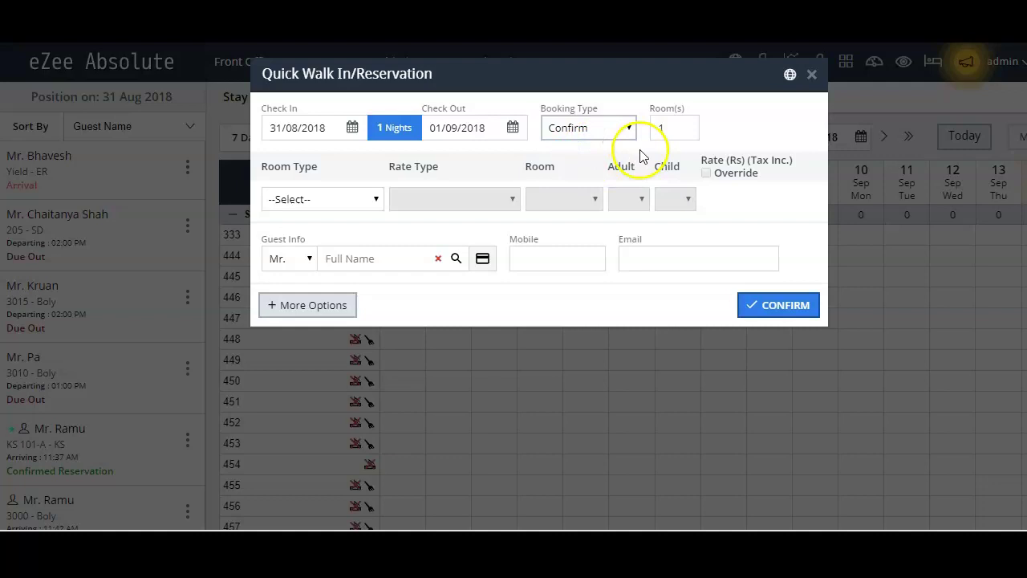
pyautogui.click(665, 132)
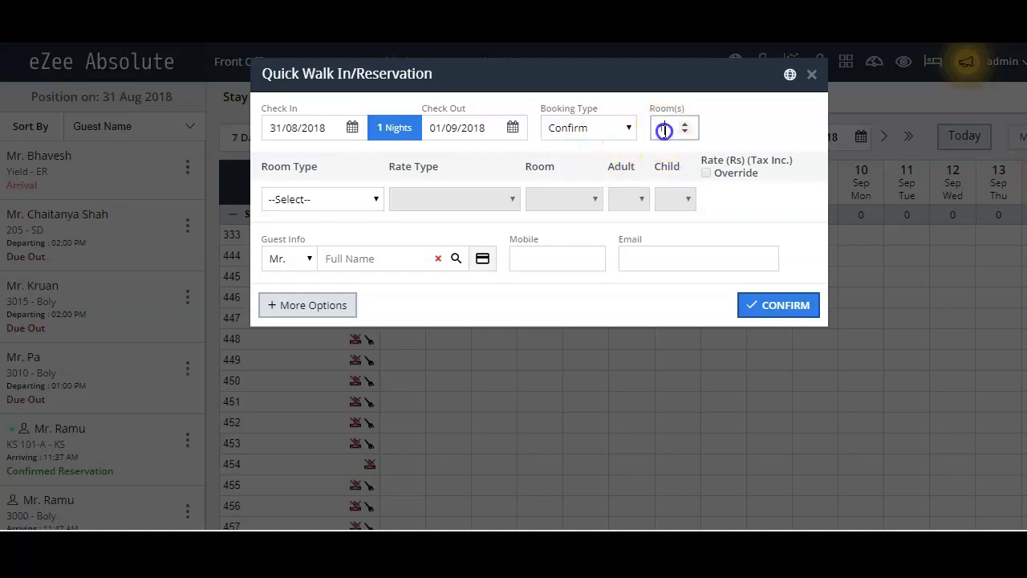
pyautogui.moveTo(665, 132); pyautogui.dragTo(712, 132)
pyautogui.click(706, 137)
# Step: Choose room type Semi Delux, rate type AP, room 333, with 2 adults and 0 children
pyautogui.click(321, 200)
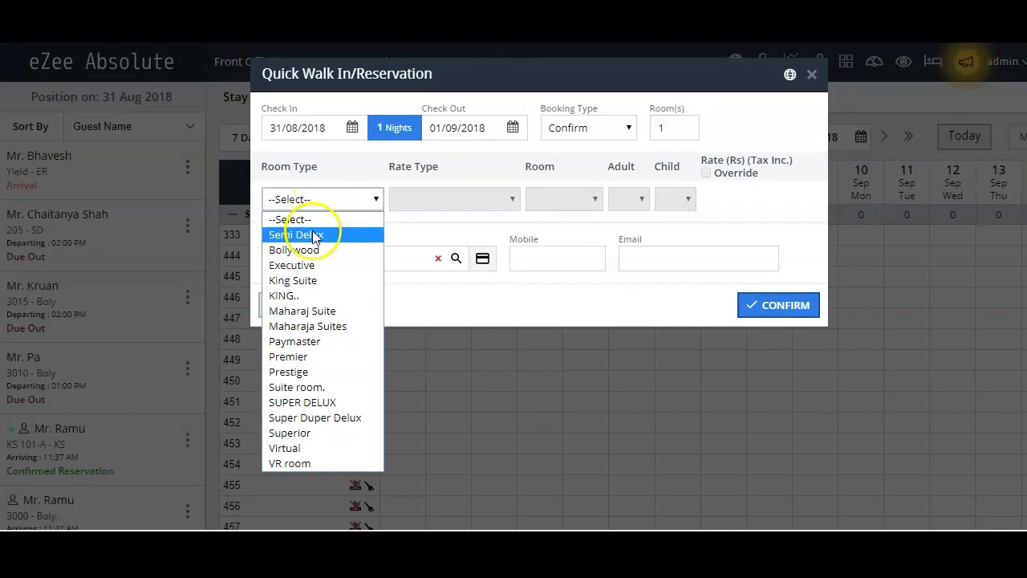
pyautogui.click(313, 233)
pyautogui.click(422, 200)
pyautogui.click(422, 233)
pyautogui.click(543, 201)
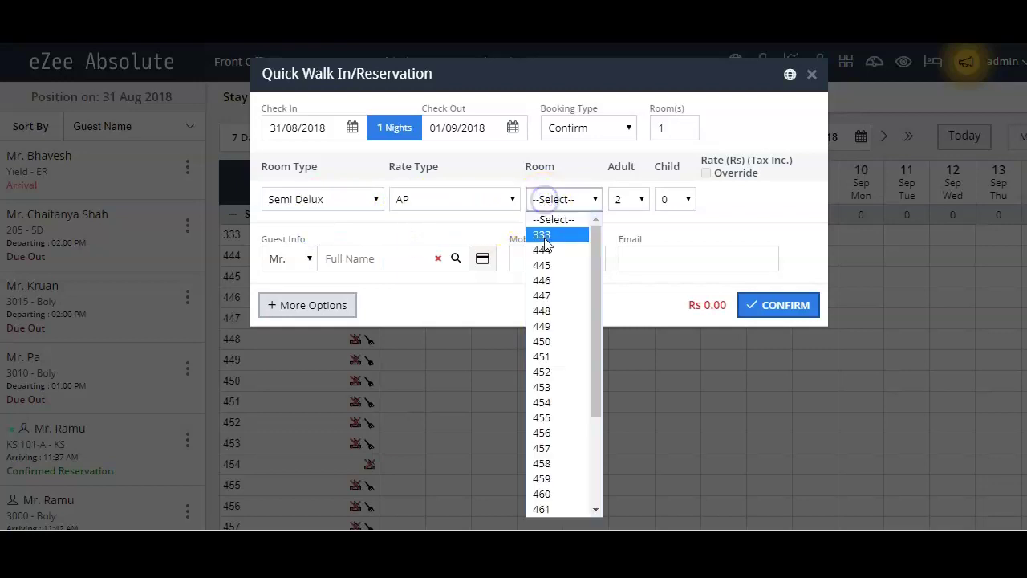
pyautogui.click(543, 237)
pyautogui.click(622, 199)
pyautogui.click(623, 199)
pyautogui.click(675, 199)
pyautogui.click(675, 199)
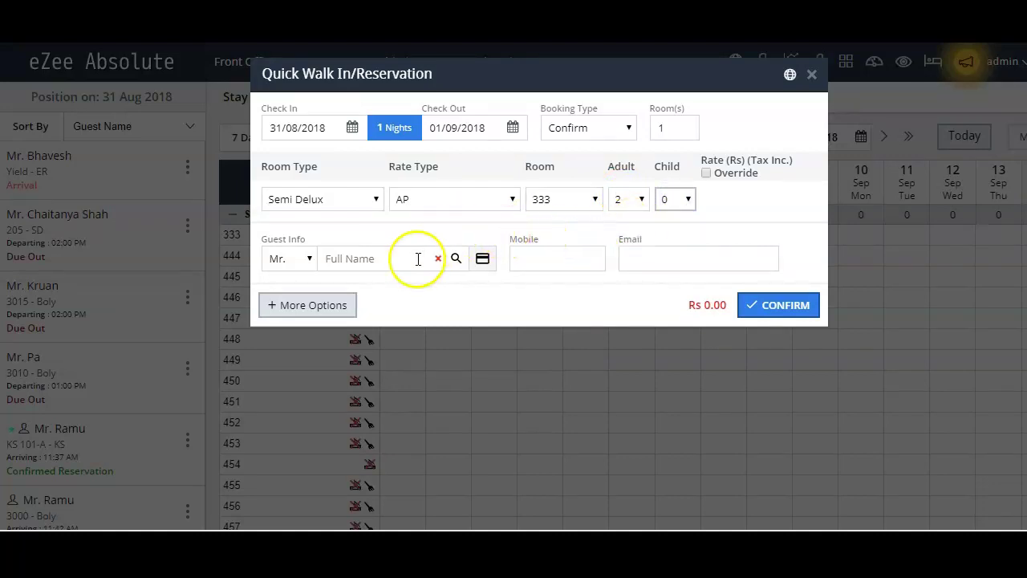
# Step: Search existing contacts by the guest's first name, pick a record, and decline its previous rate
pyautogui.click(375, 264)
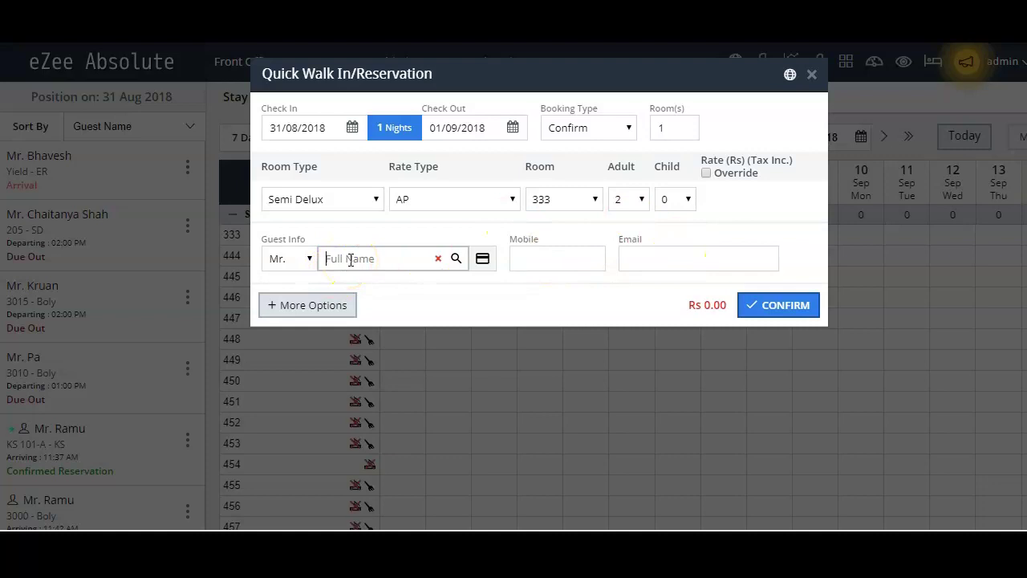
pyautogui.write('ramu')
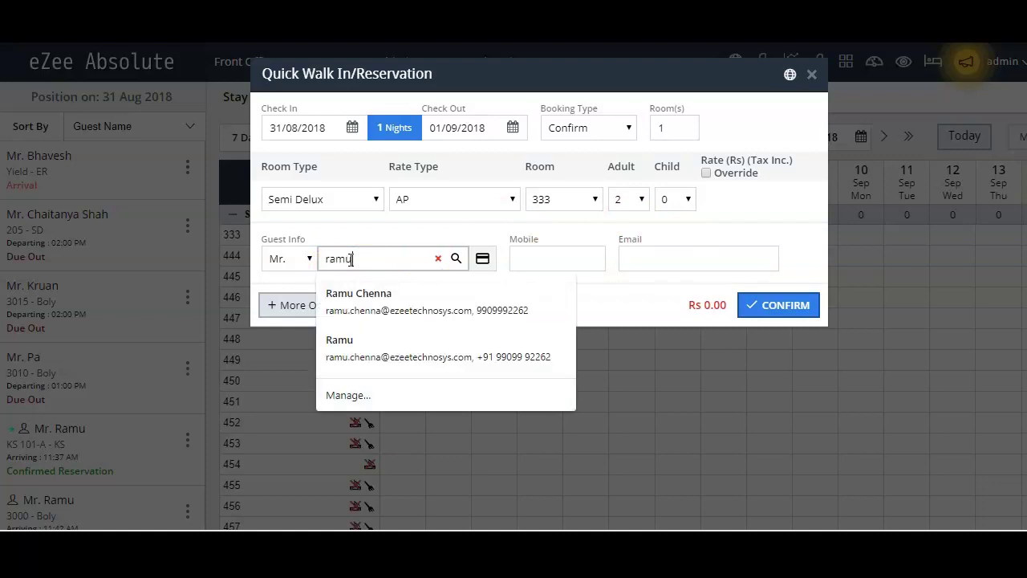
pyautogui.click(457, 260)
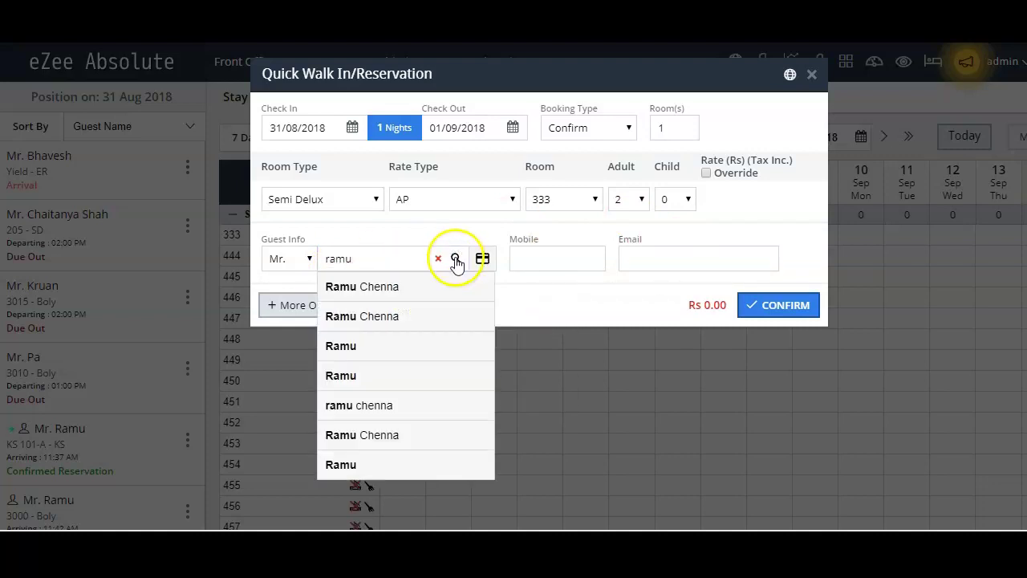
pyautogui.click(455, 260)
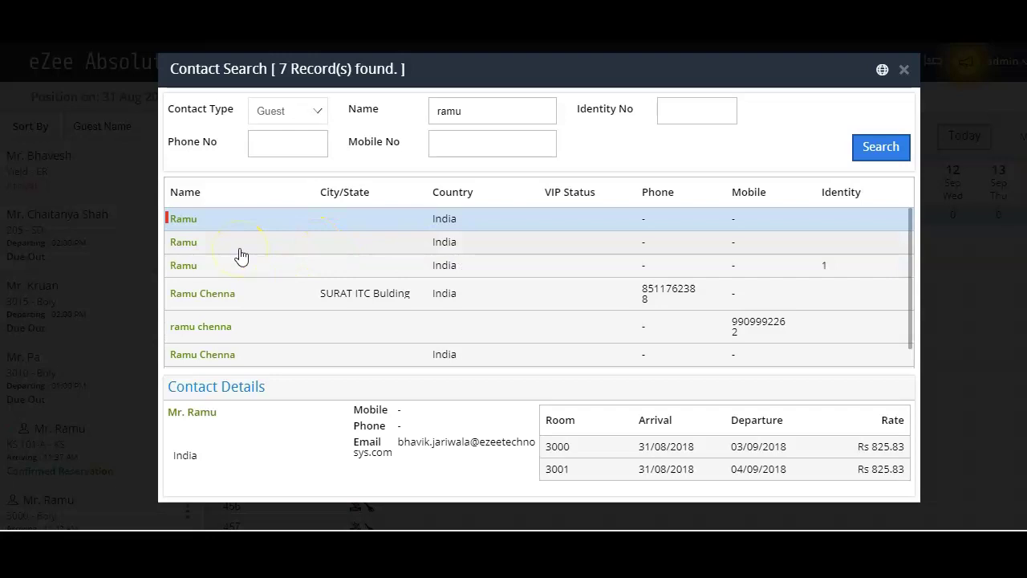
pyautogui.doubleClick(651, 243)
pyautogui.click(699, 223)
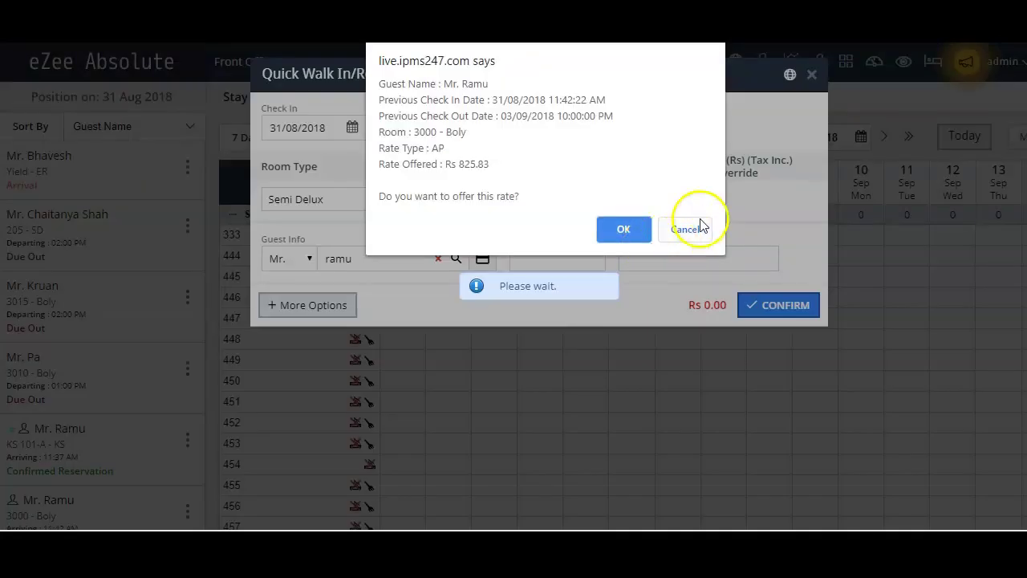
# Step: Clear the wrongly picked guest details and enter the guest's full name instead
pyautogui.click(438, 258)
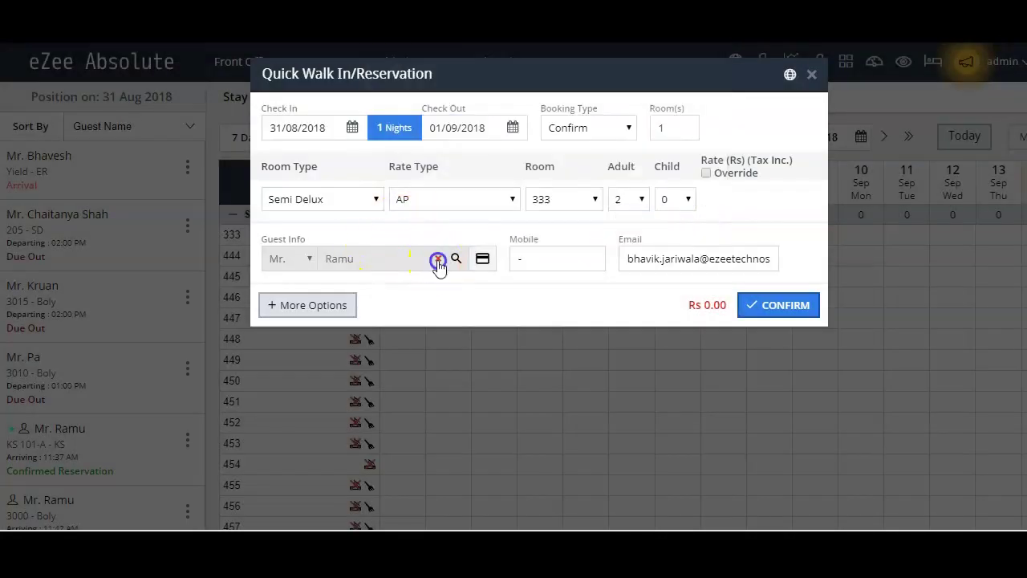
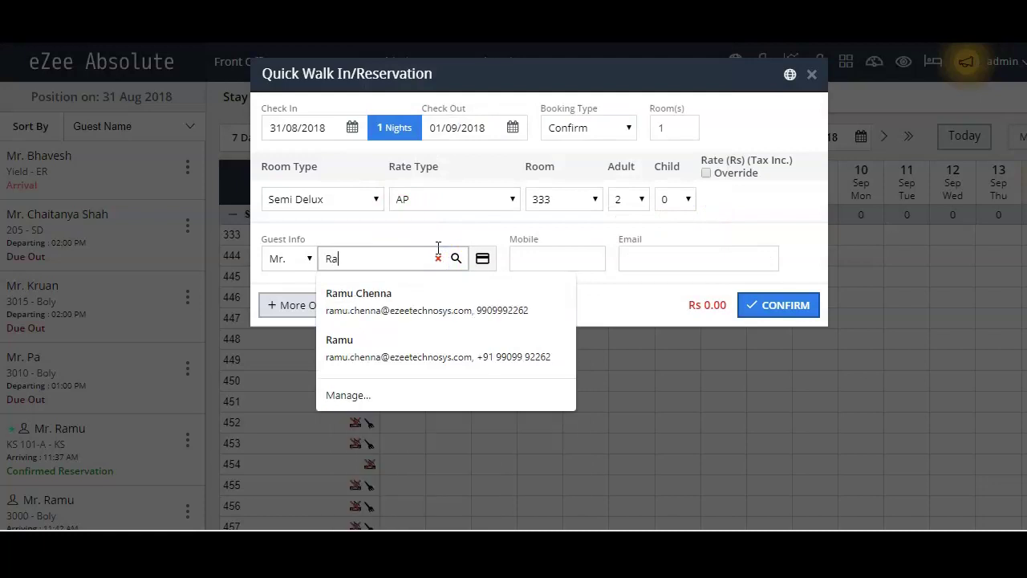
pyautogui.click(615, 310)
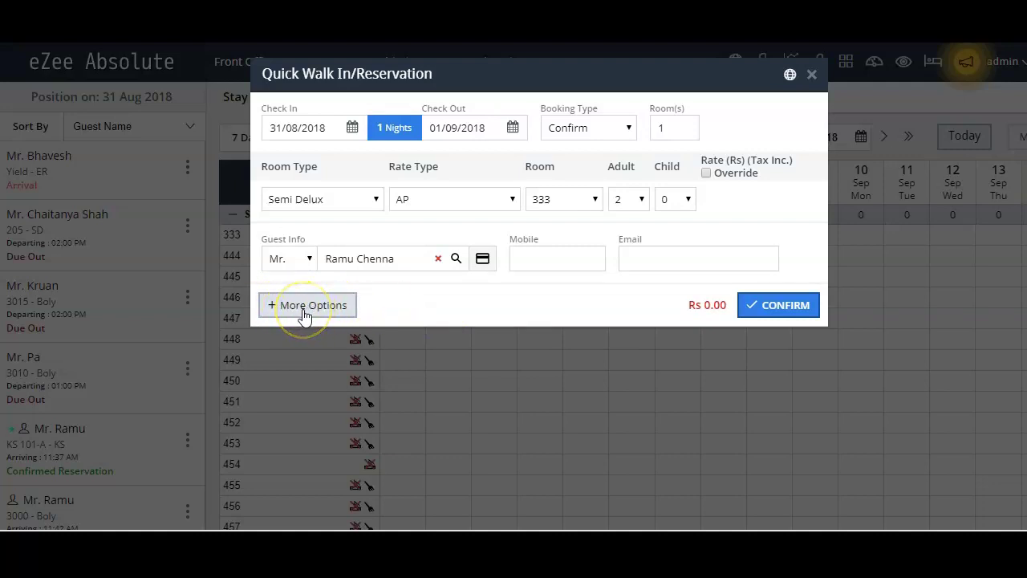
pyautogui.click(303, 310)
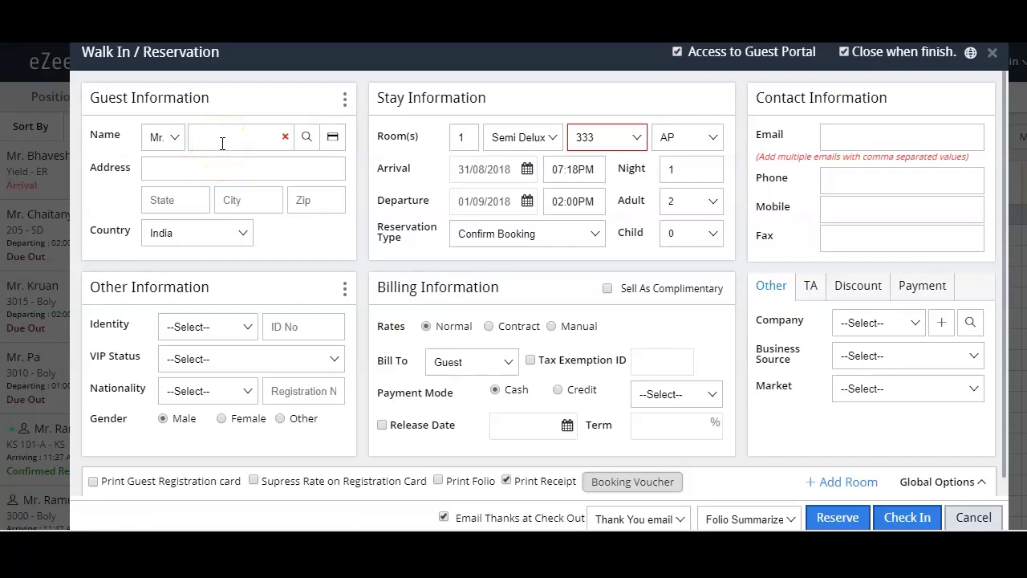
# Step: Select and then deselect the Guest Information heading text on the full reservation form
pyautogui.moveTo(91, 97); pyautogui.dragTo(165, 110)
pyautogui.click(165, 111)
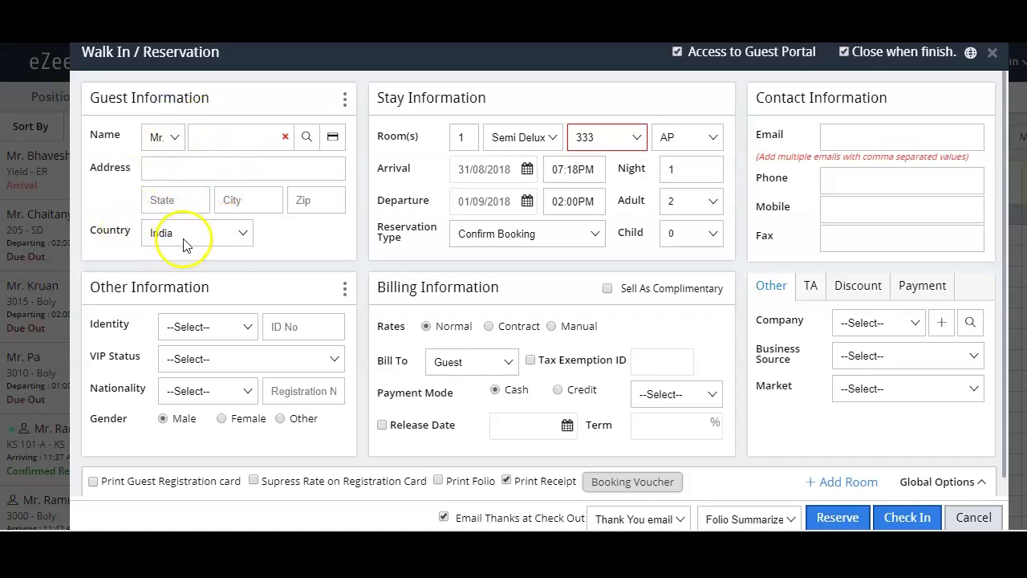
# Step: Open the guest Remark form, browse its Type and Remark lists, and close it unsaved
pyautogui.rightClick(345, 107)
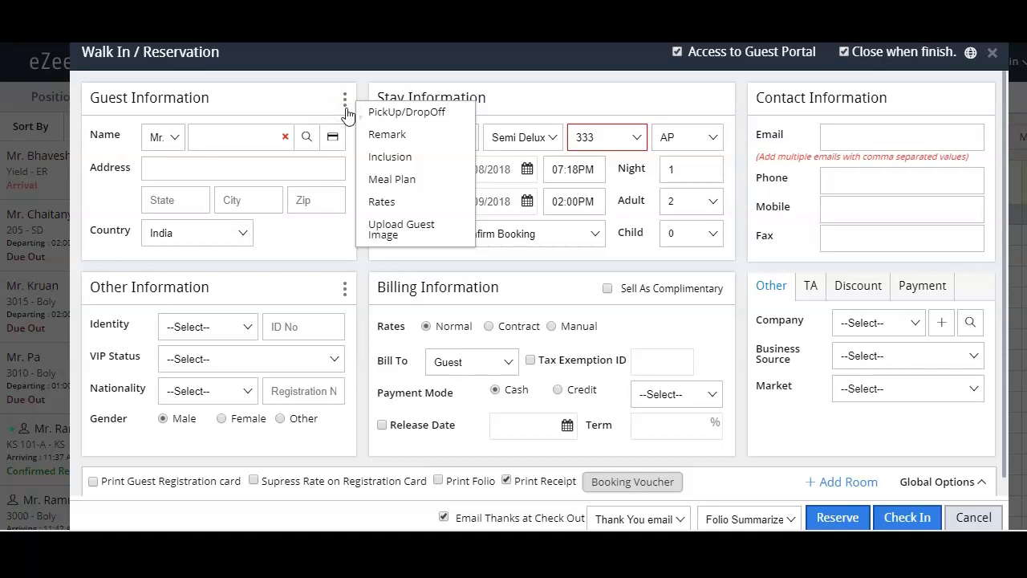
pyautogui.click(402, 116)
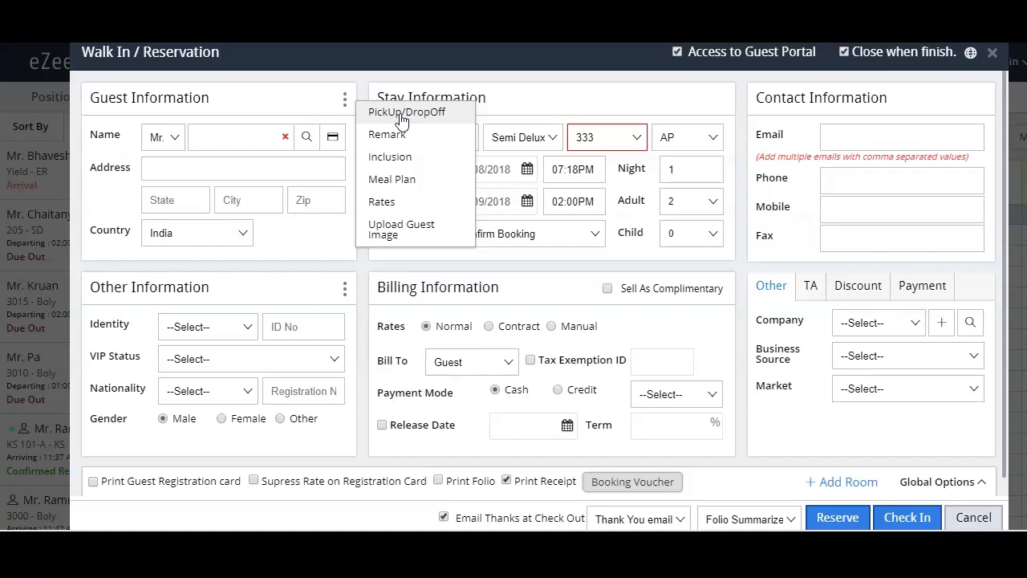
pyautogui.click(394, 135)
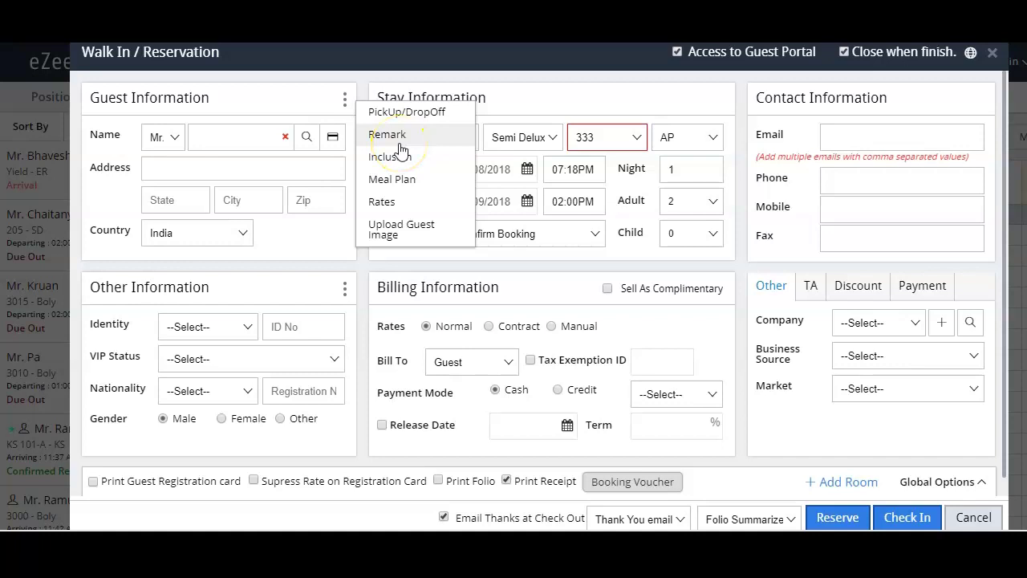
pyautogui.click(398, 137)
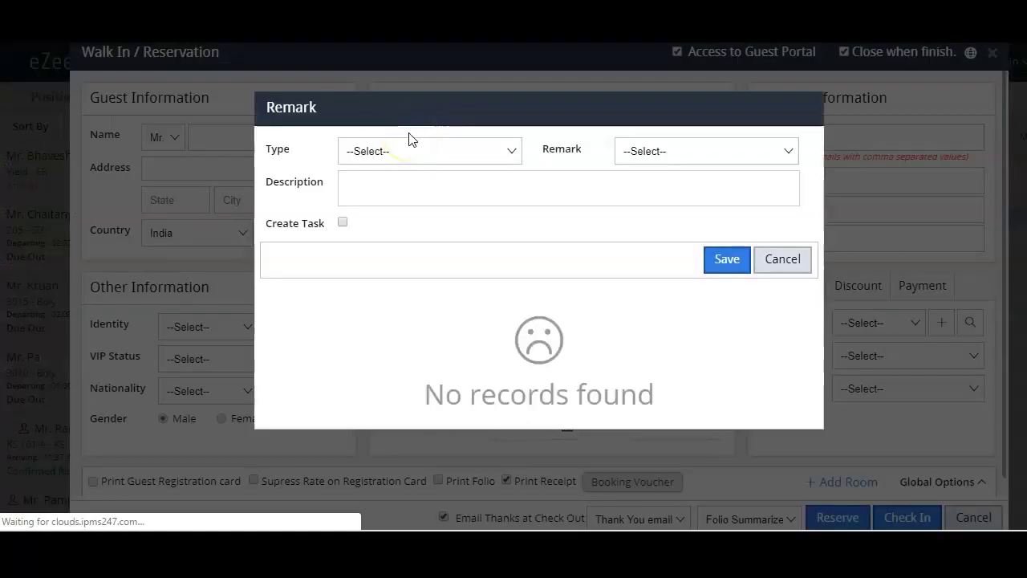
pyautogui.click(401, 149)
pyautogui.click(638, 148)
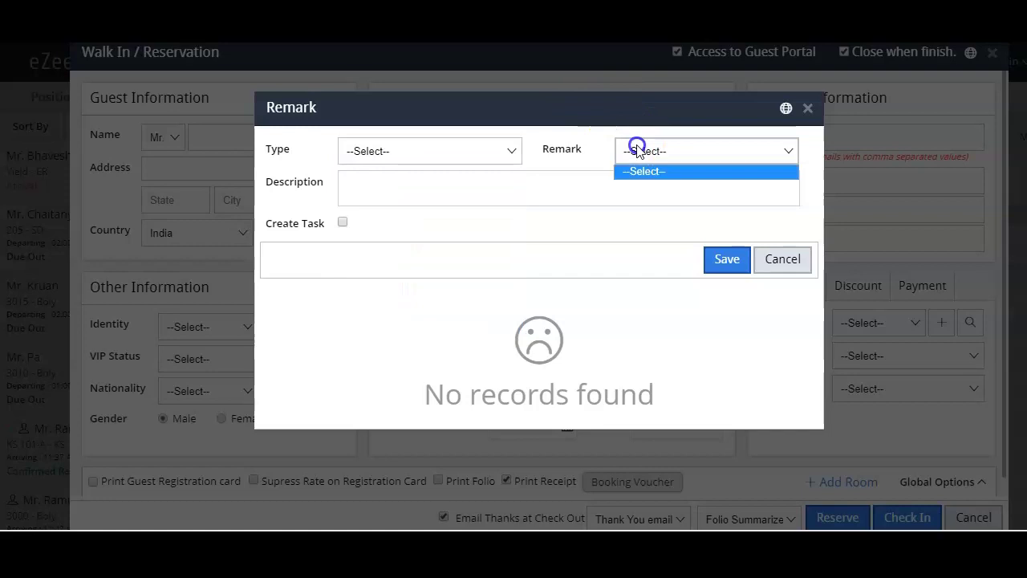
pyautogui.click(806, 111)
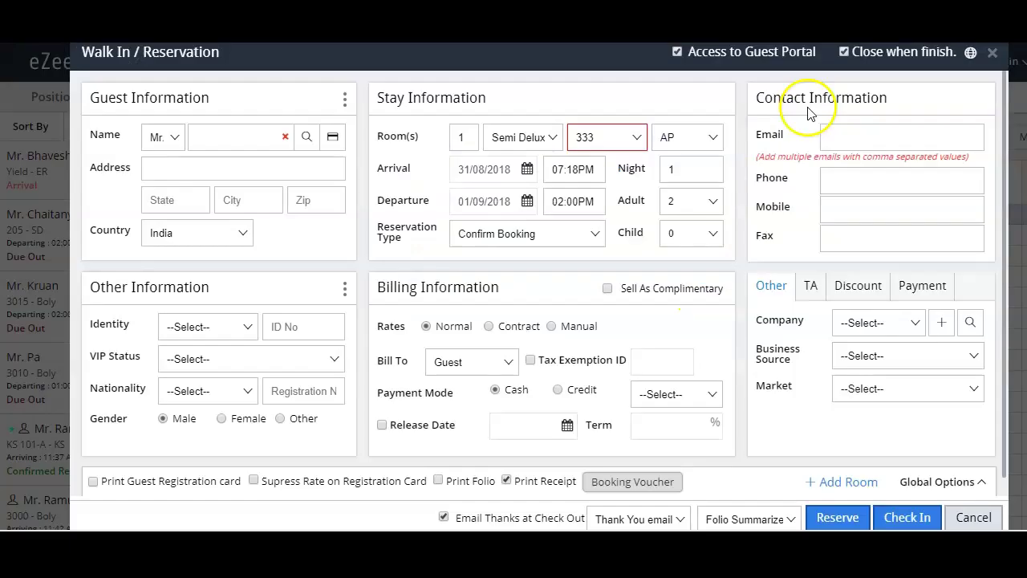
pyautogui.click(345, 105)
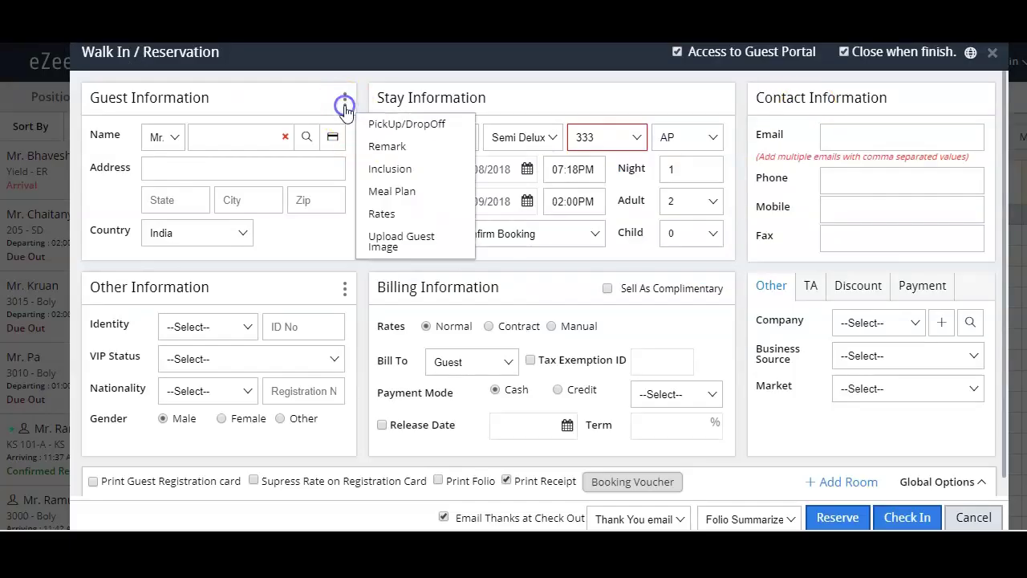
pyautogui.click(396, 176)
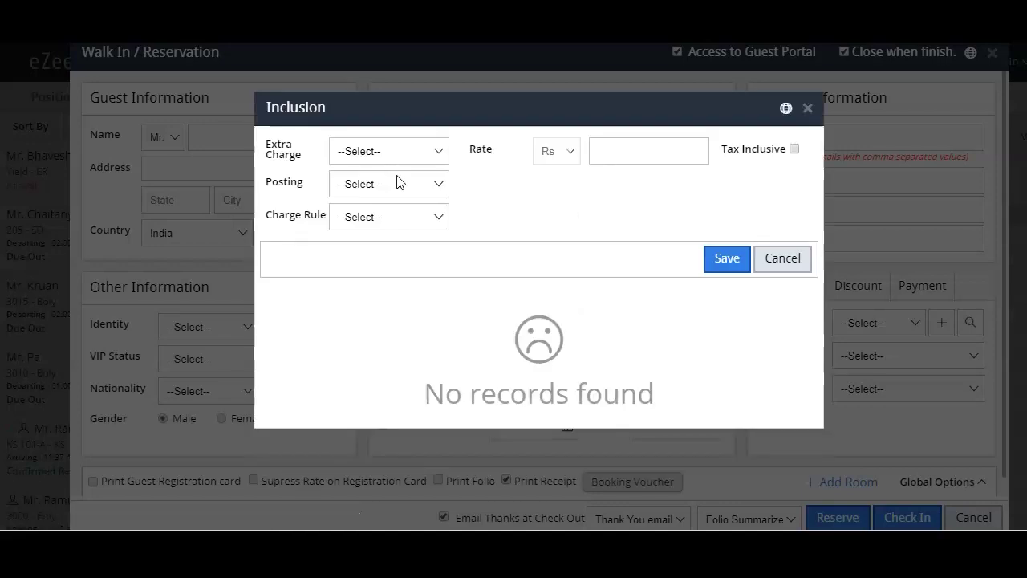
pyautogui.click(374, 149)
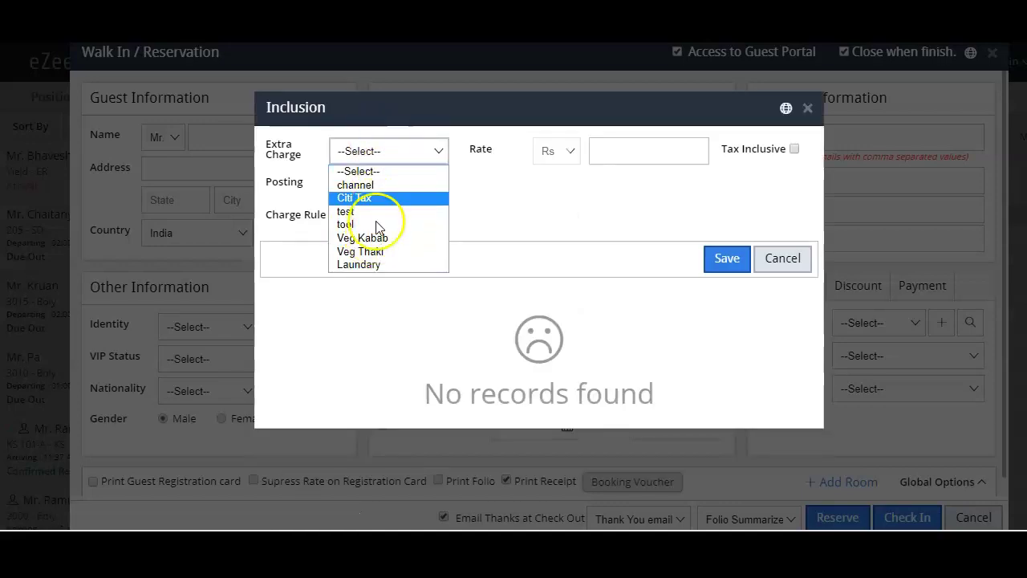
pyautogui.click(458, 200)
pyautogui.click(401, 185)
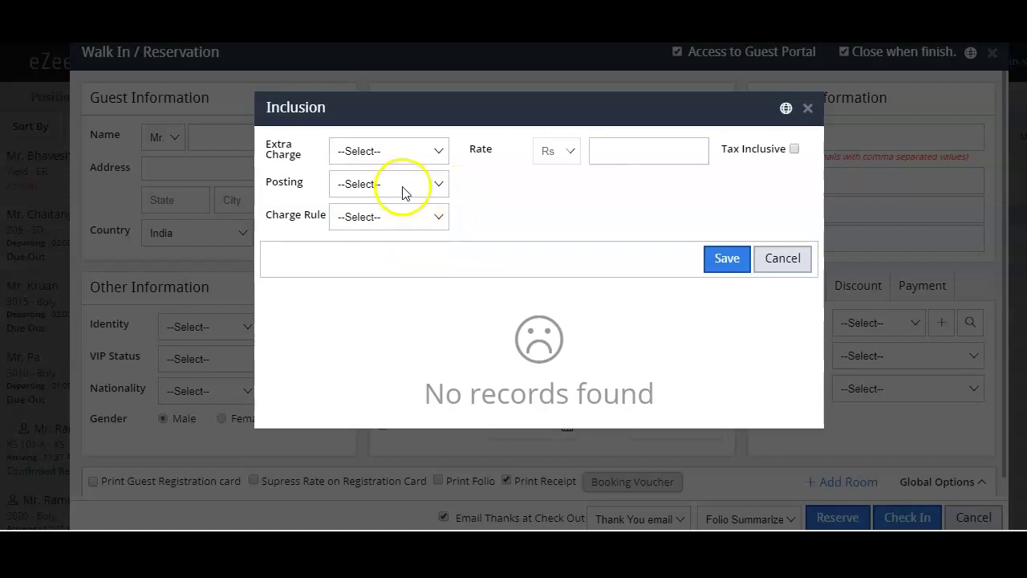
pyautogui.click(500, 217)
pyautogui.click(411, 224)
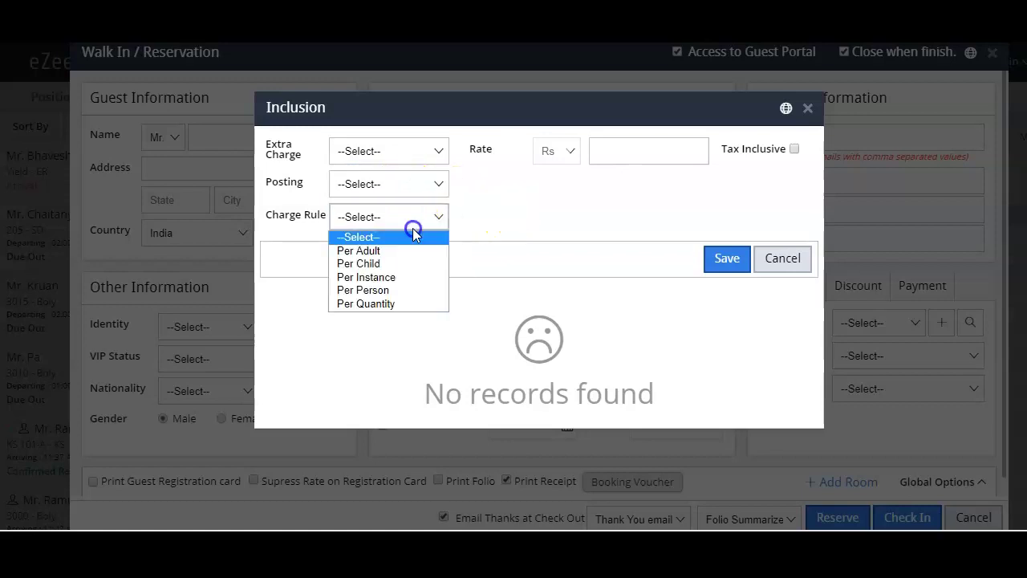
pyautogui.click(493, 219)
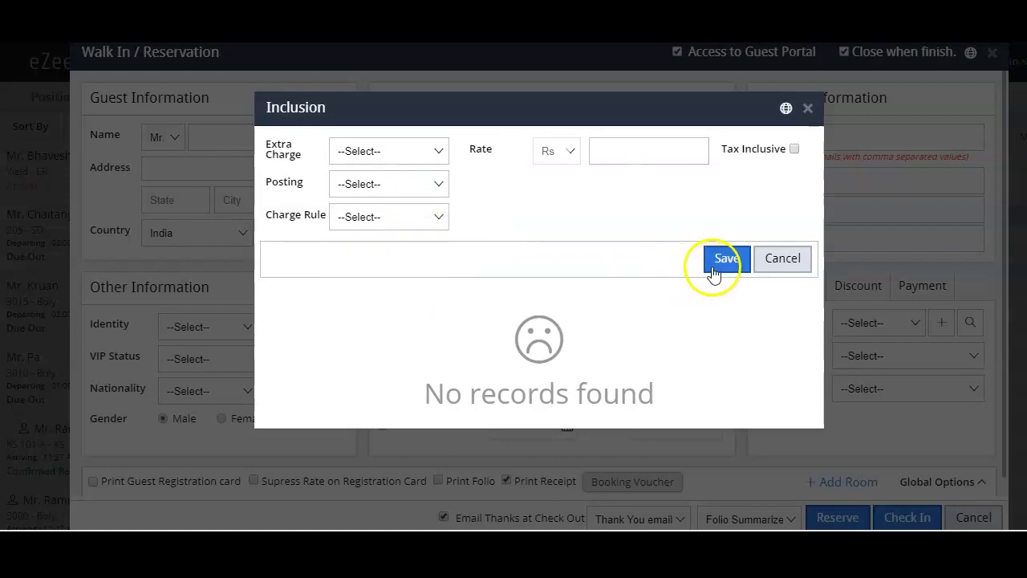
pyautogui.click(806, 110)
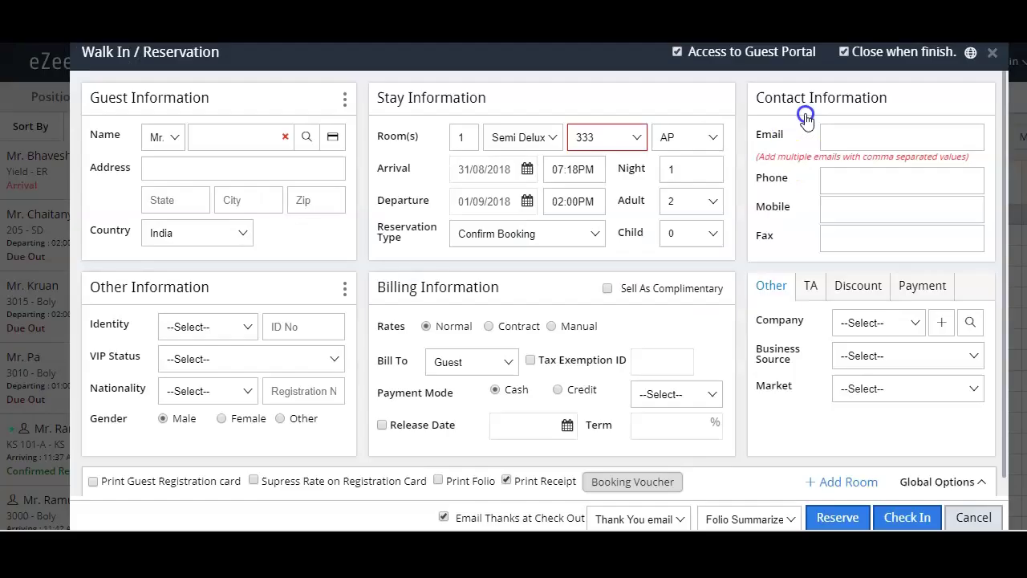
pyautogui.click(345, 103)
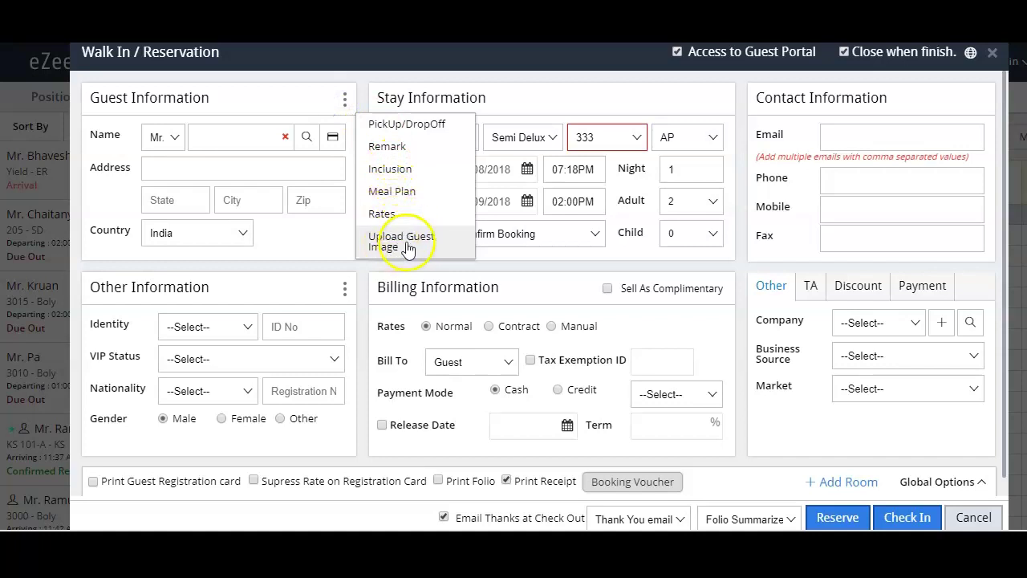
pyautogui.click(333, 242)
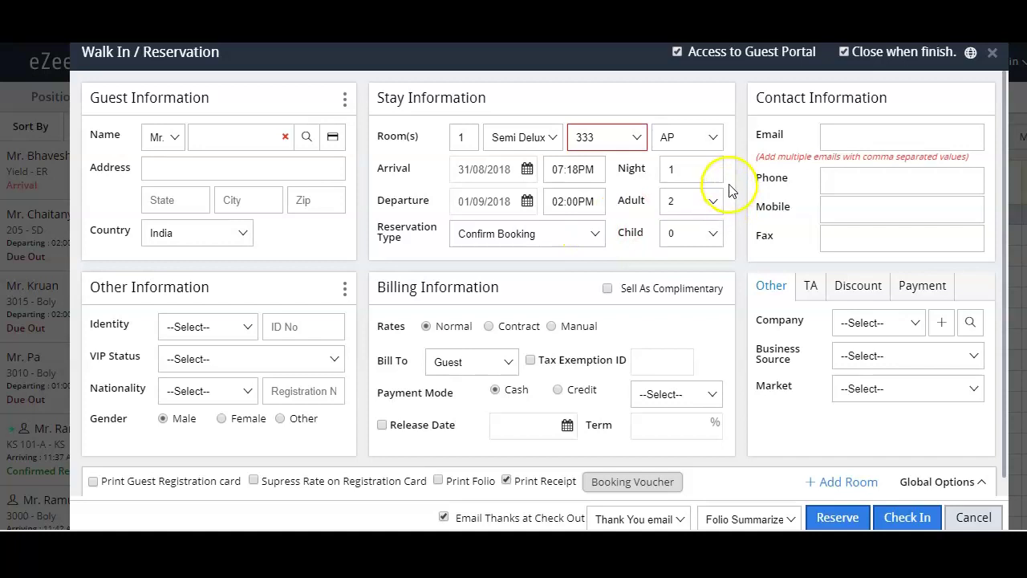
# Step: Enter the guest's name and pick the matching existing guest from the suggestions
pyautogui.click(251, 136)
pyautogui.write('Ramu Ch')
pyautogui.click(234, 159)
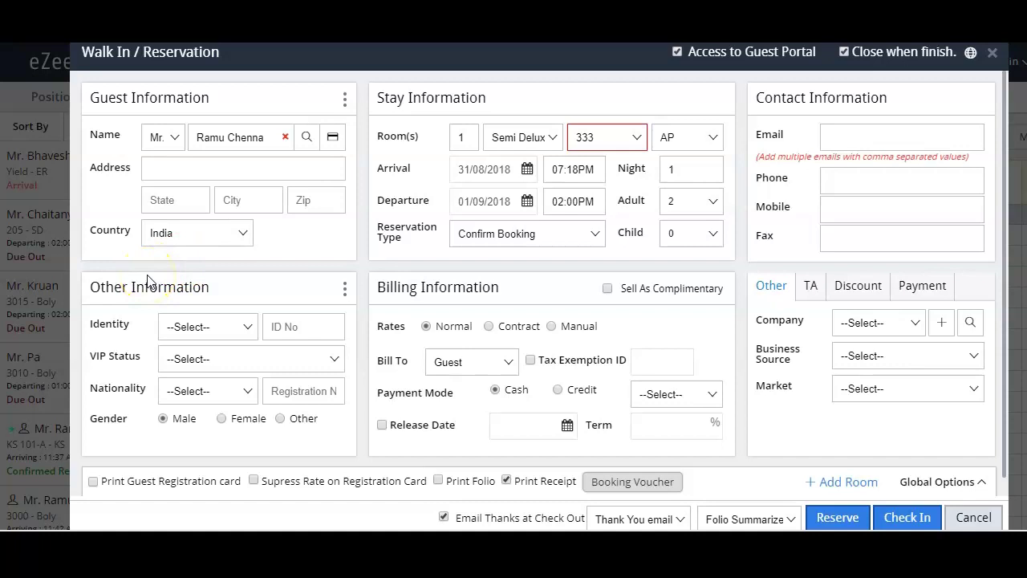
pyautogui.moveTo(89, 288); pyautogui.dragTo(199, 289)
pyautogui.click(199, 289)
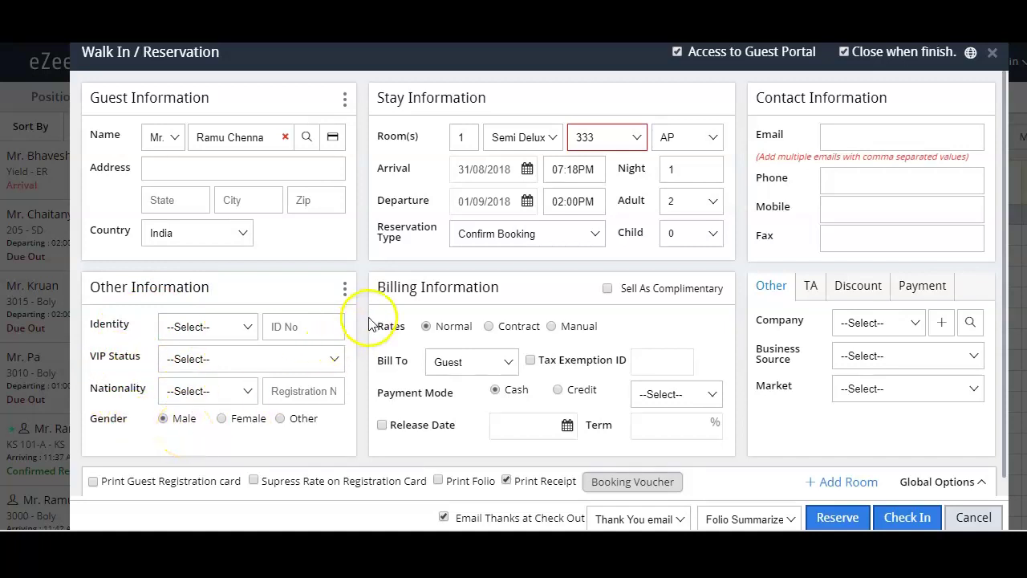
pyautogui.click(608, 290)
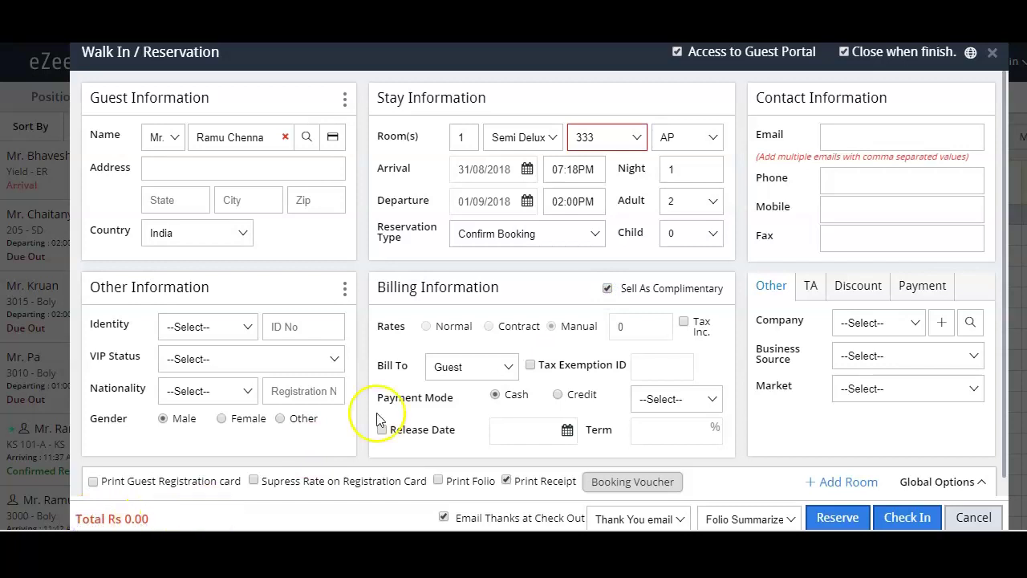
pyautogui.click(582, 307)
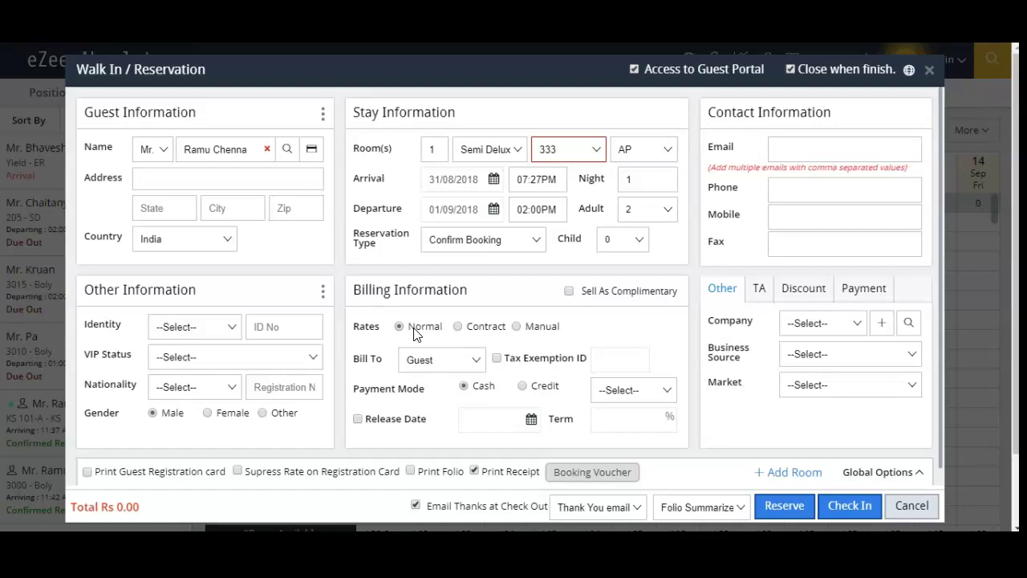
# Step: Try a Contract rate with Gaur Tours and Travels, then switch the room rate to Manual
pyautogui.click(457, 326)
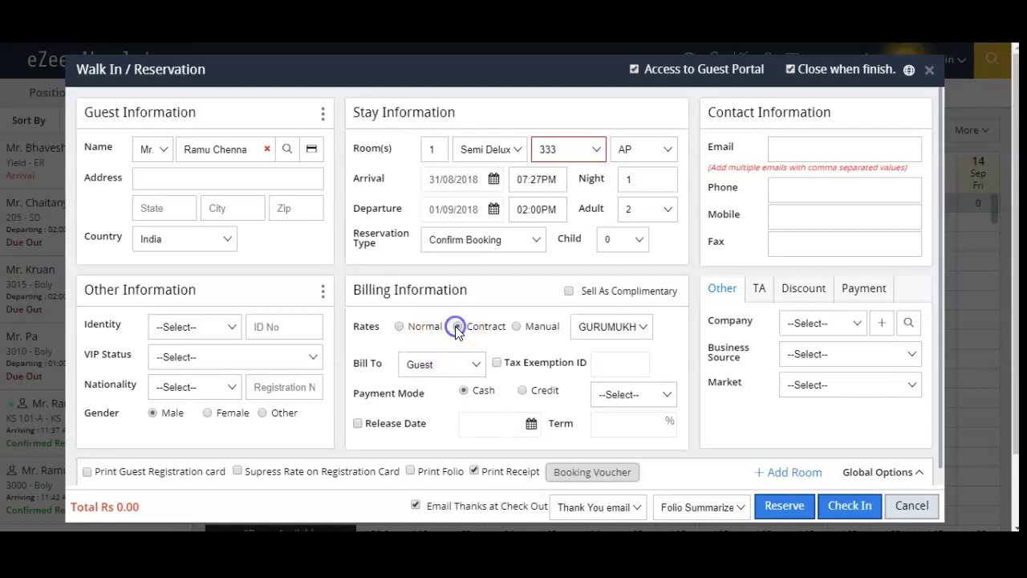
pyautogui.click(617, 330)
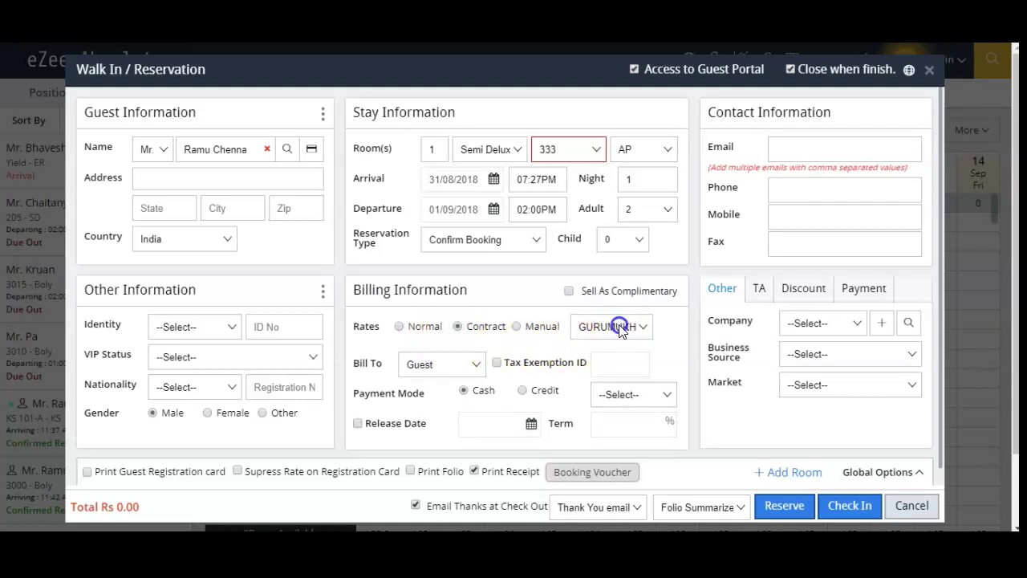
pyautogui.click(633, 330)
pyautogui.click(633, 329)
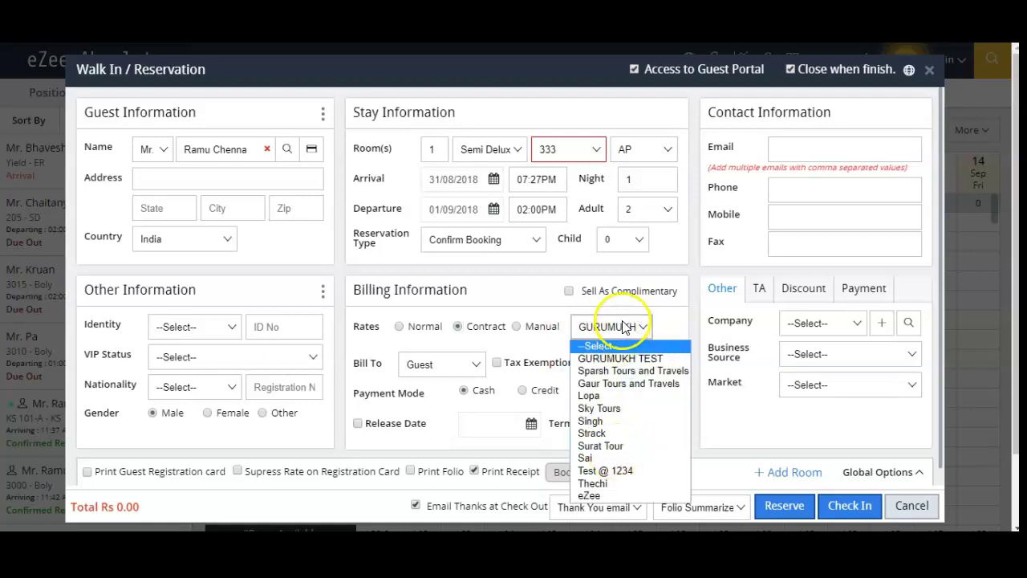
pyautogui.click(526, 296)
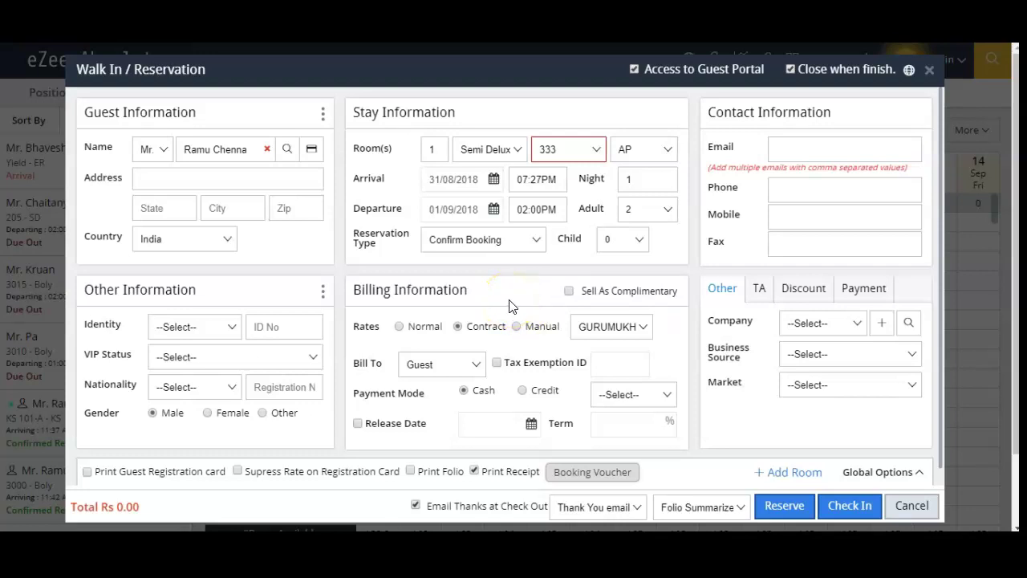
pyautogui.click(589, 333)
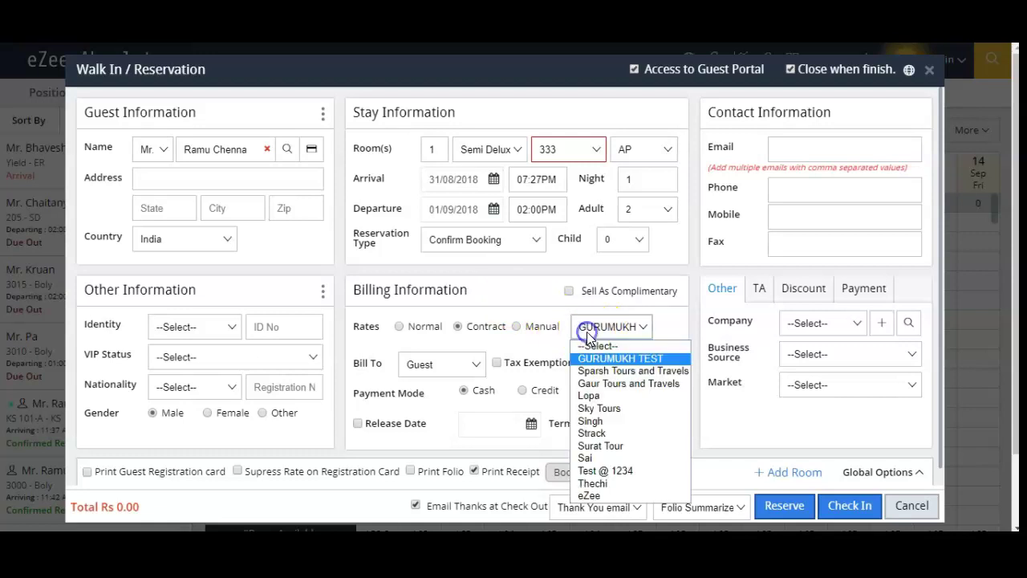
pyautogui.click(598, 384)
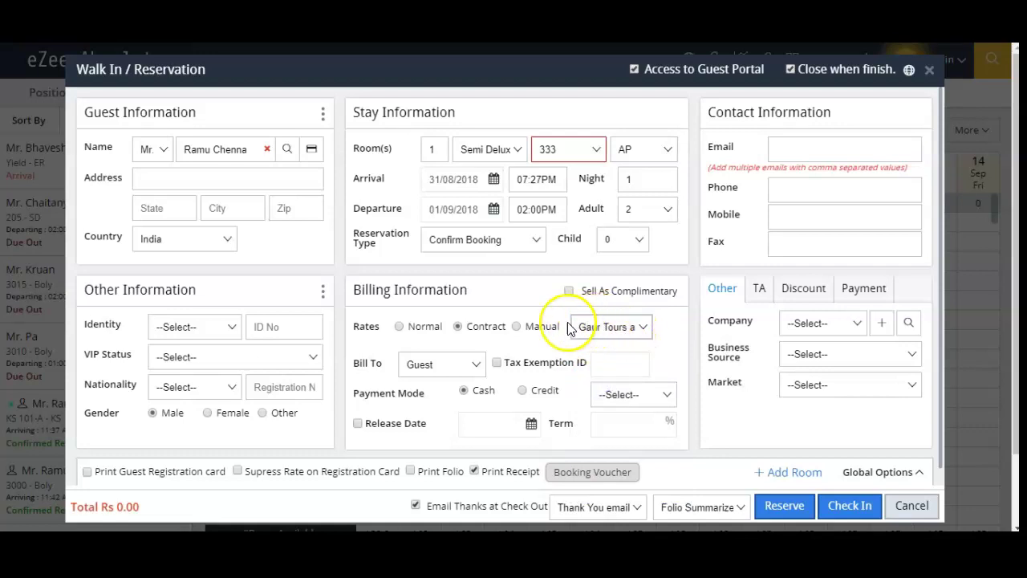
pyautogui.click(538, 328)
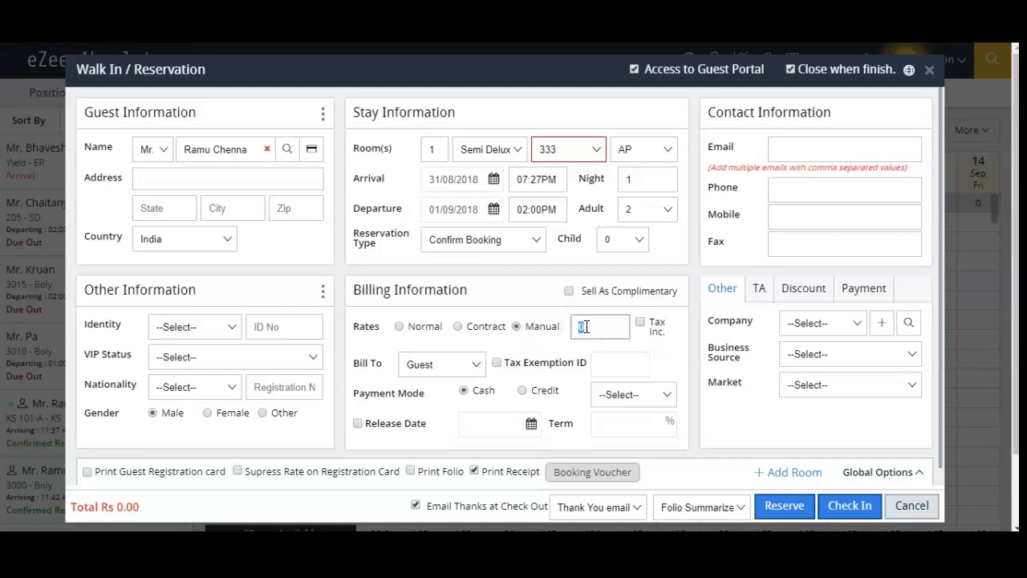
# Step: Enter a tax-inclusive manual rate of 2000 and keep the bill charged to Guest
pyautogui.write('2000')
pyautogui.click(648, 326)
pyautogui.click(420, 366)
pyautogui.click(420, 366)
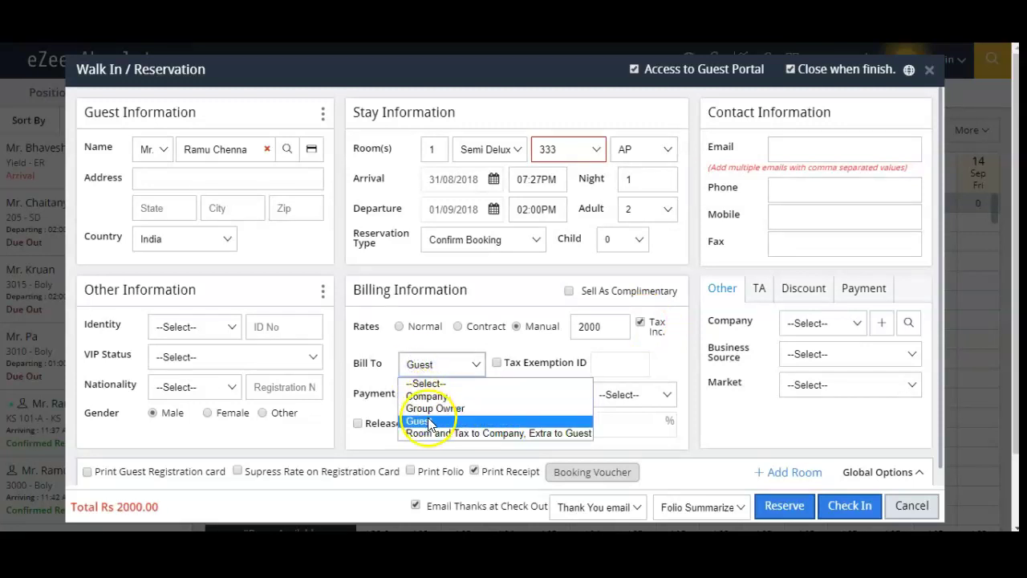
pyautogui.click(433, 395)
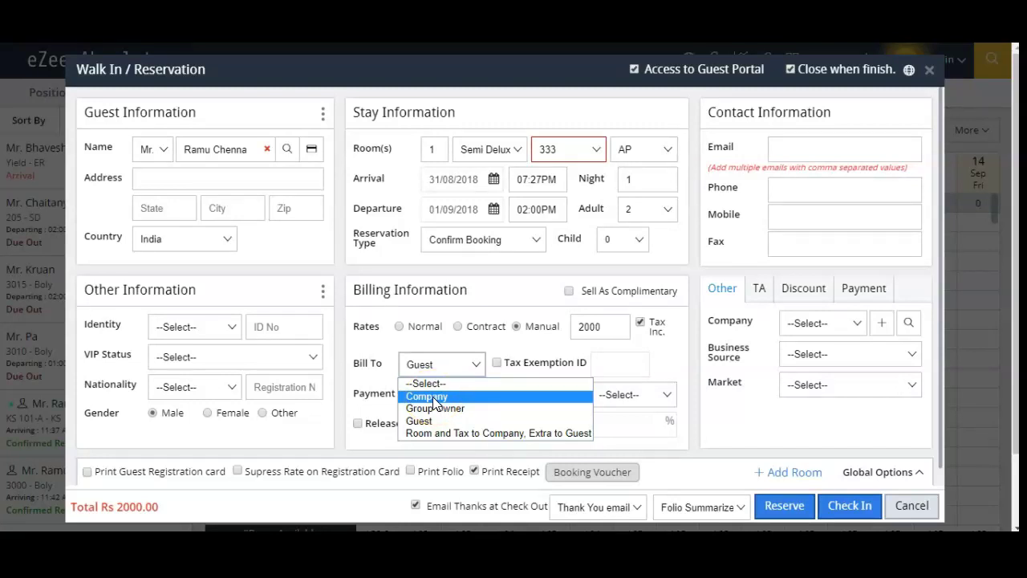
pyautogui.click(437, 428)
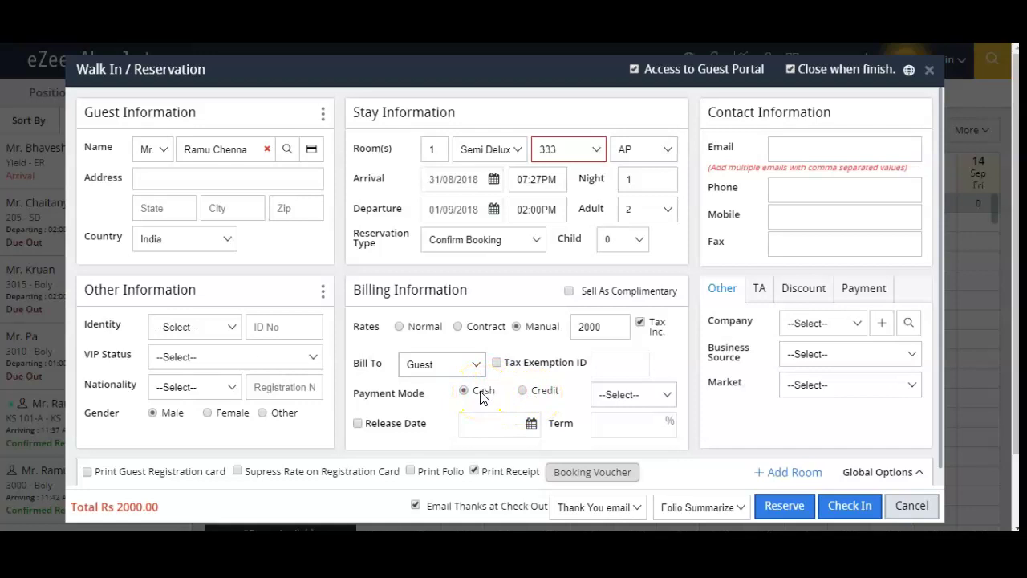
# Step: Choose Cash as the payment type, try Credit mode, then switch the payment mode back to Cash
pyautogui.click(610, 394)
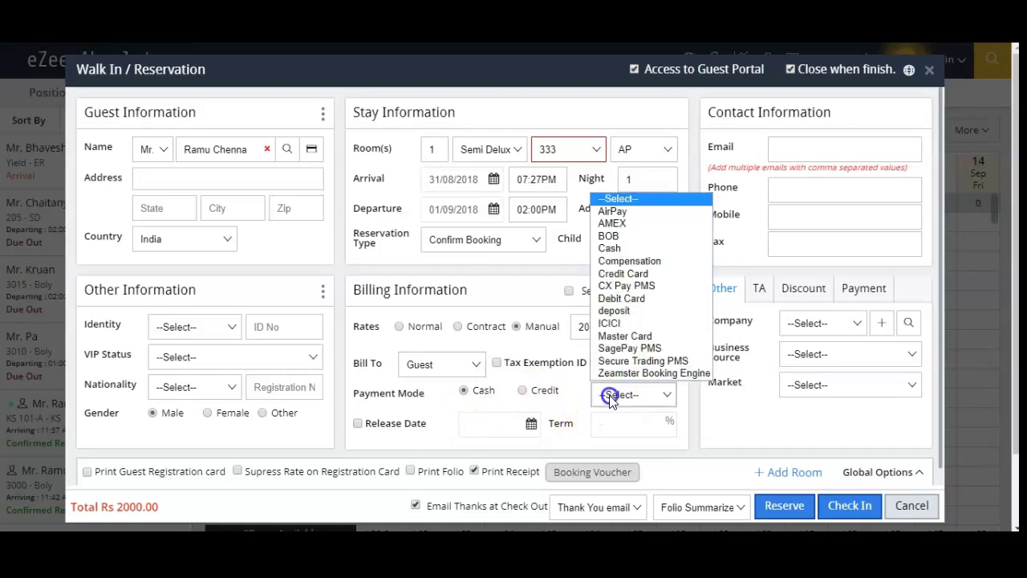
pyautogui.click(620, 248)
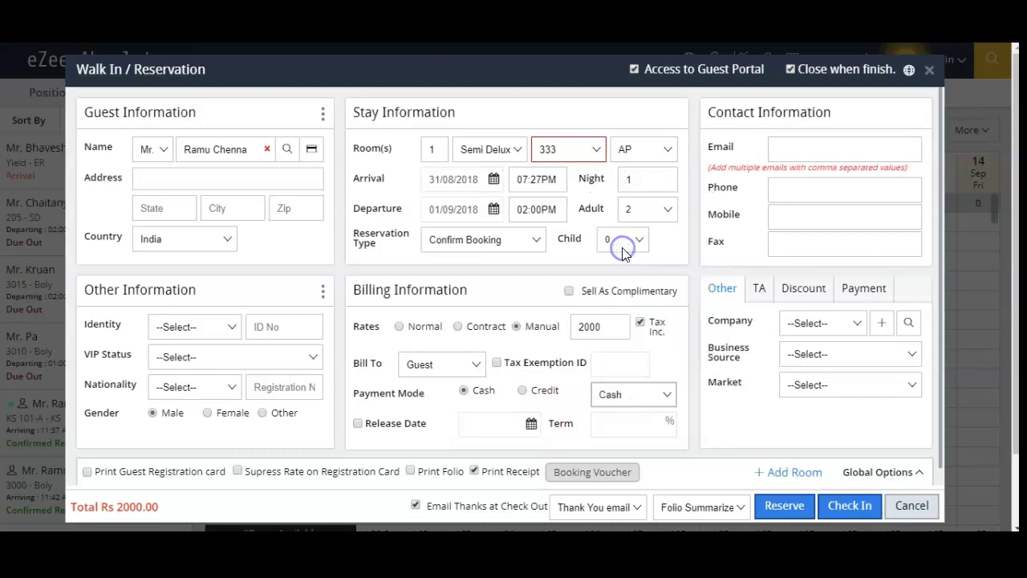
pyautogui.click(538, 395)
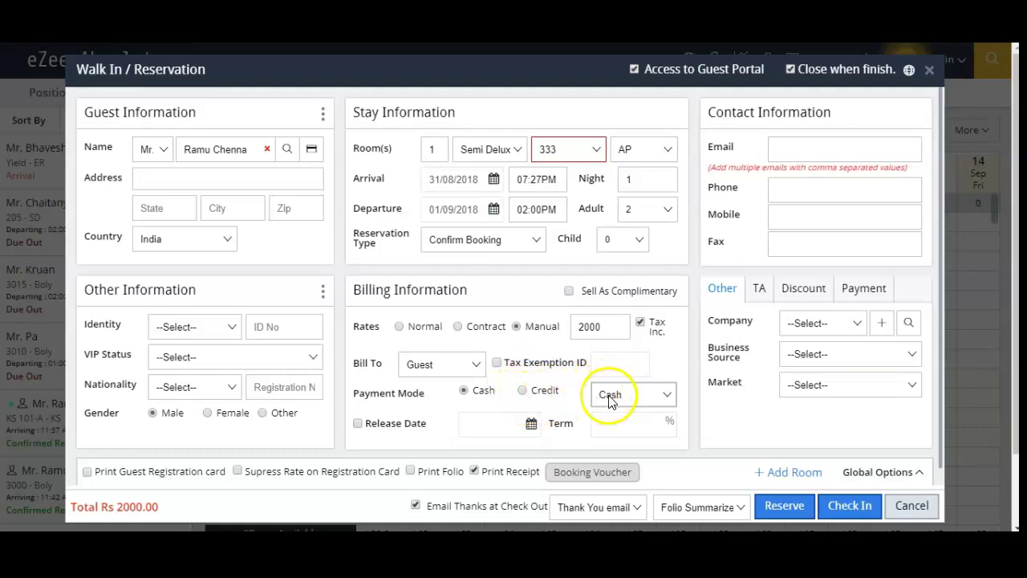
pyautogui.click(522, 391)
pyautogui.click(608, 393)
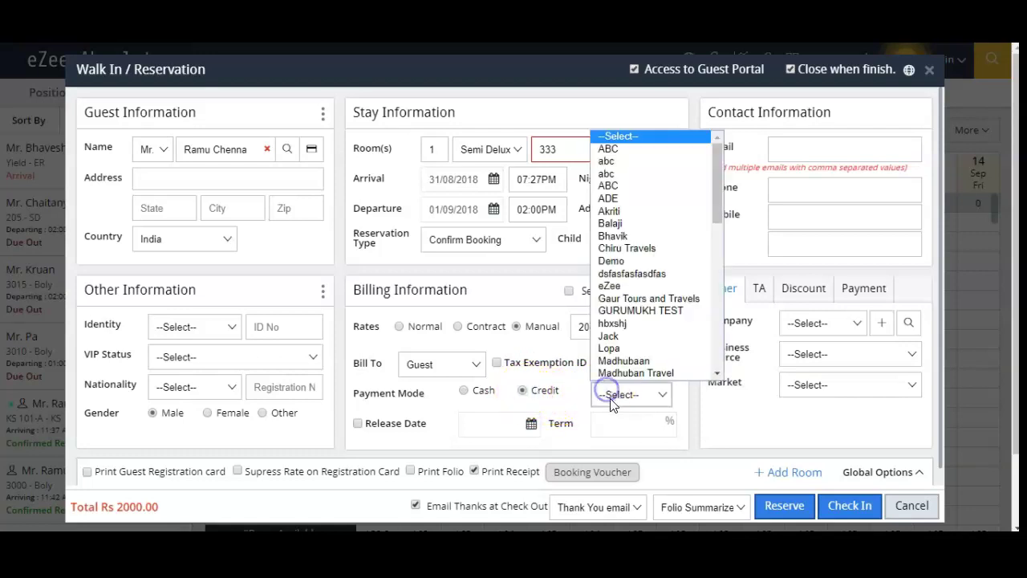
pyautogui.click(464, 390)
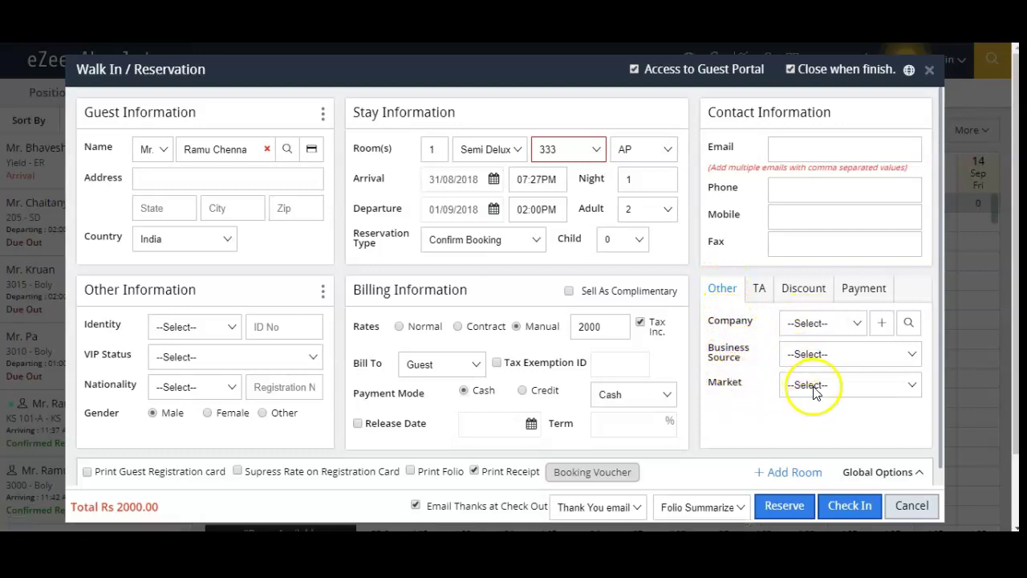
# Step: Check the travel agent and discount type and rule options, leaving them unset, then show the Payment details
pyautogui.click(762, 291)
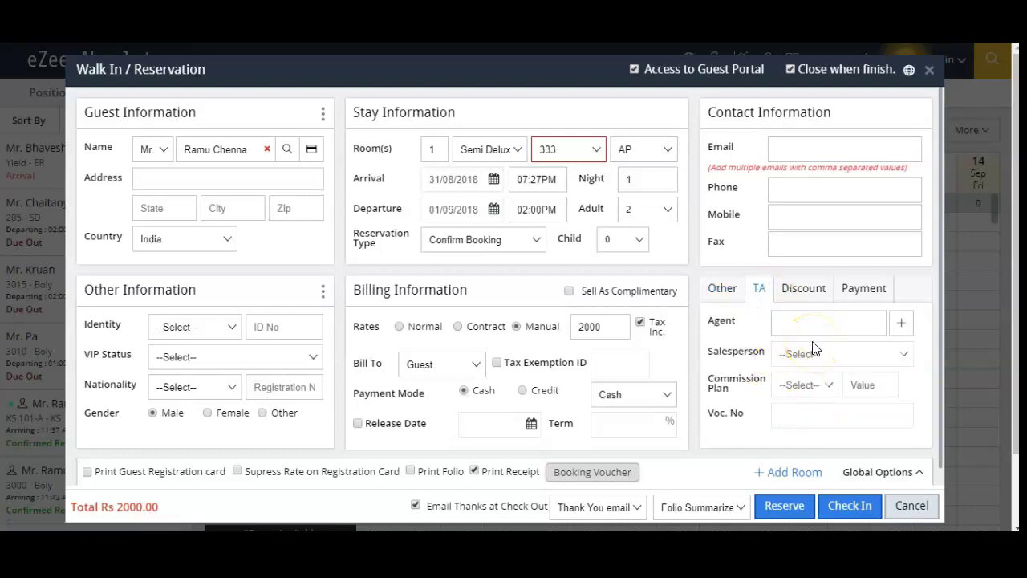
pyautogui.click(803, 292)
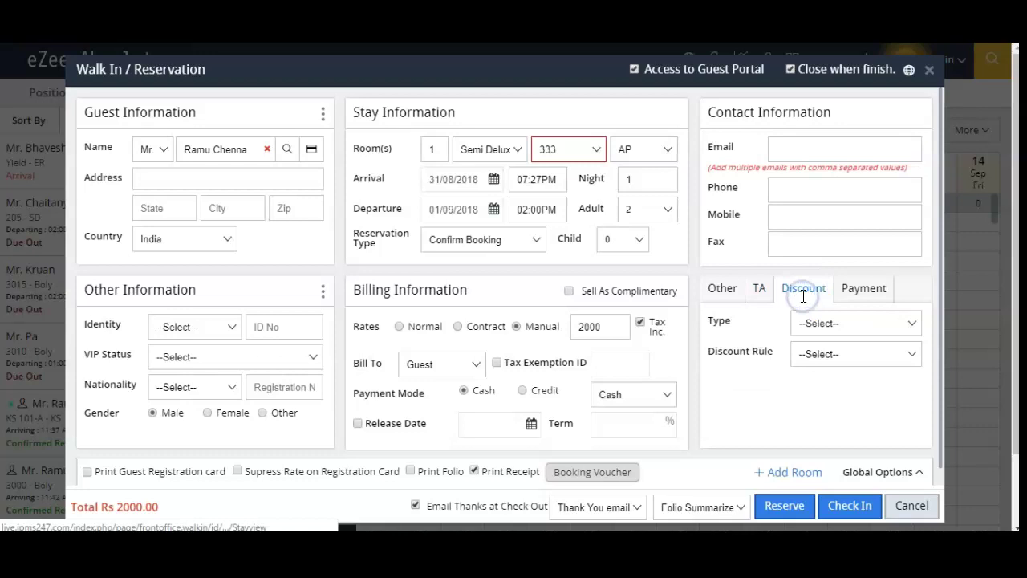
pyautogui.click(807, 324)
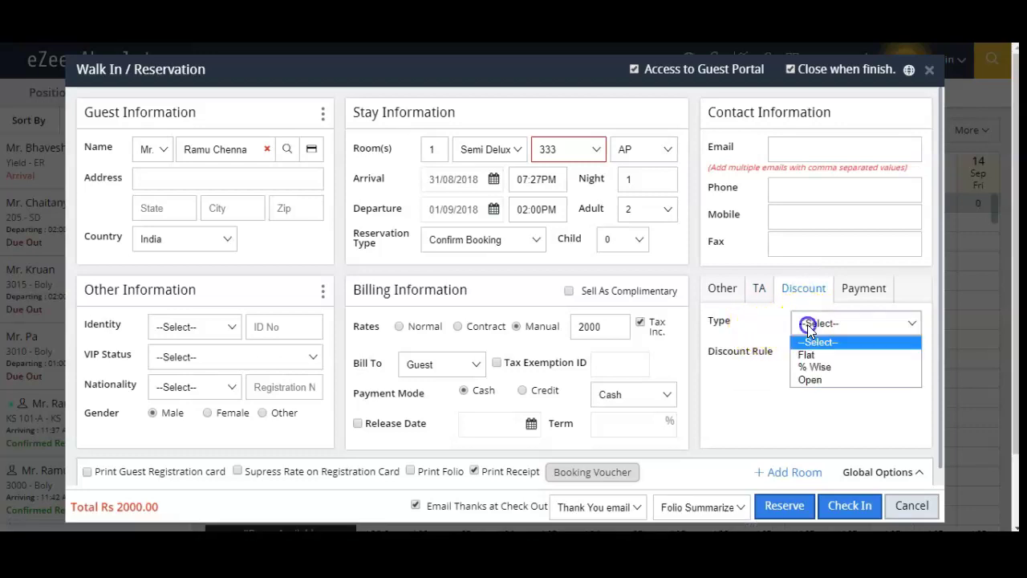
pyautogui.click(783, 374)
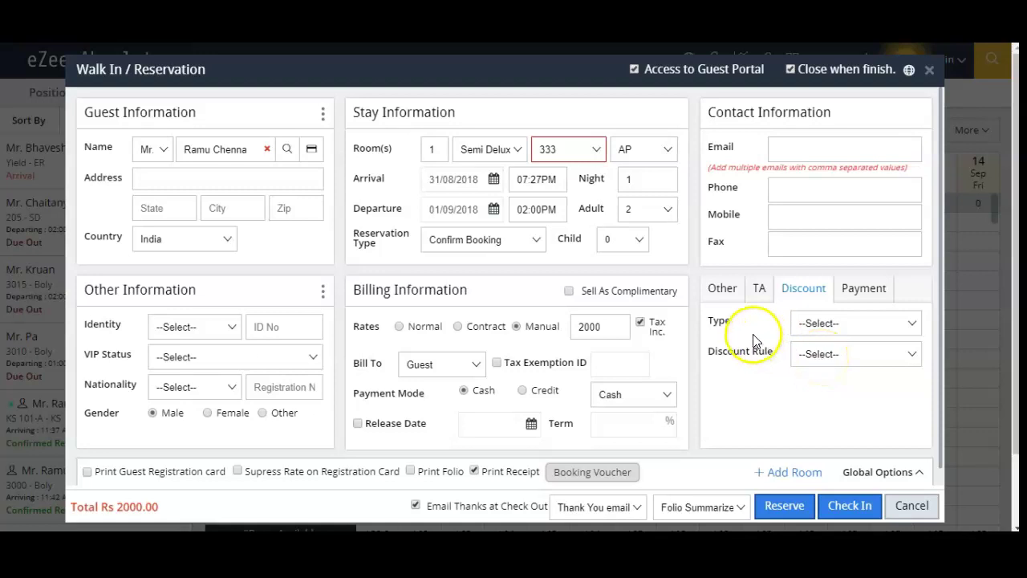
pyautogui.click(793, 327)
pyautogui.click(743, 375)
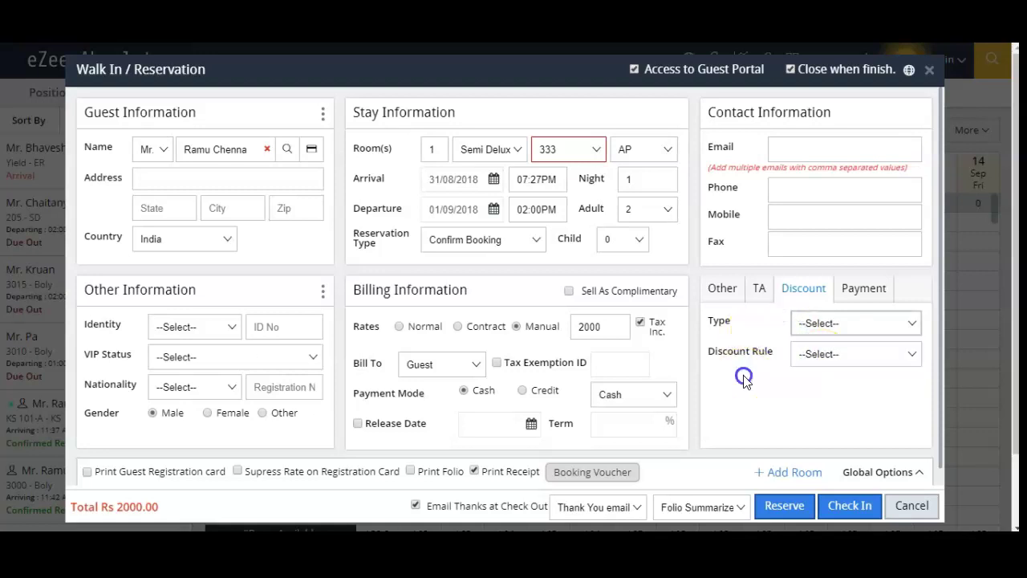
pyautogui.click(803, 363)
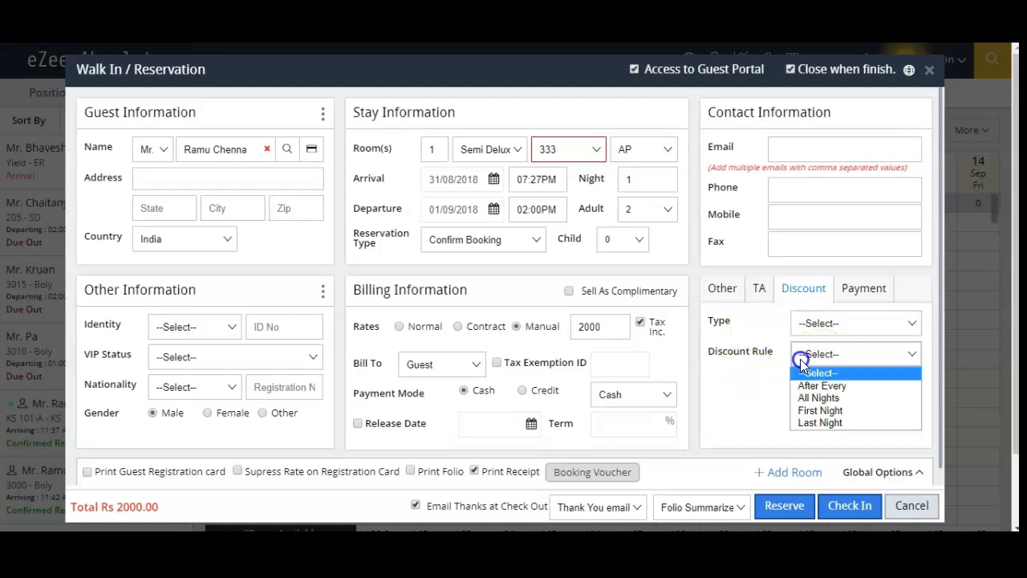
pyautogui.click(761, 388)
pyautogui.click(858, 292)
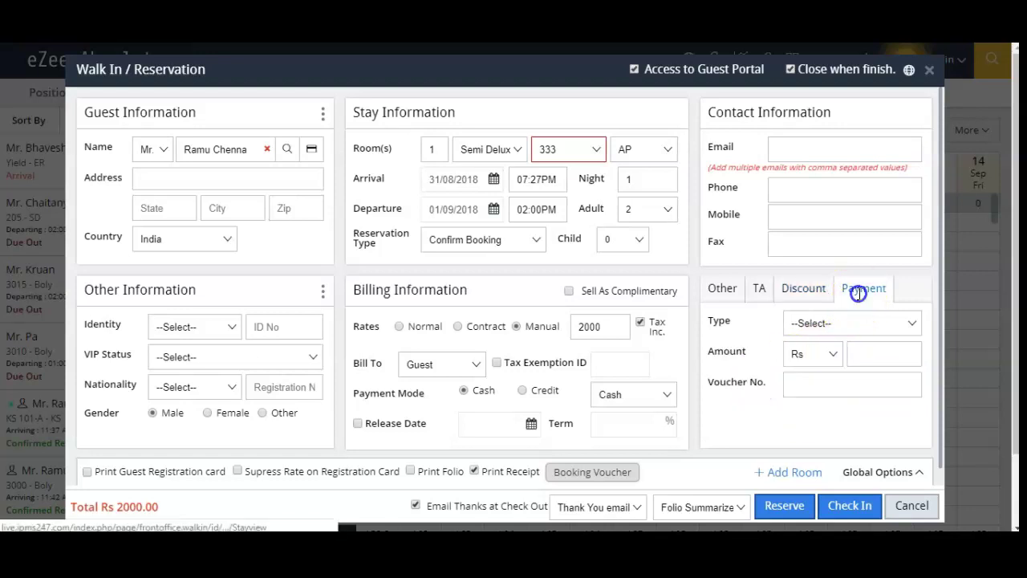
pyautogui.click(873, 352)
pyautogui.click(738, 439)
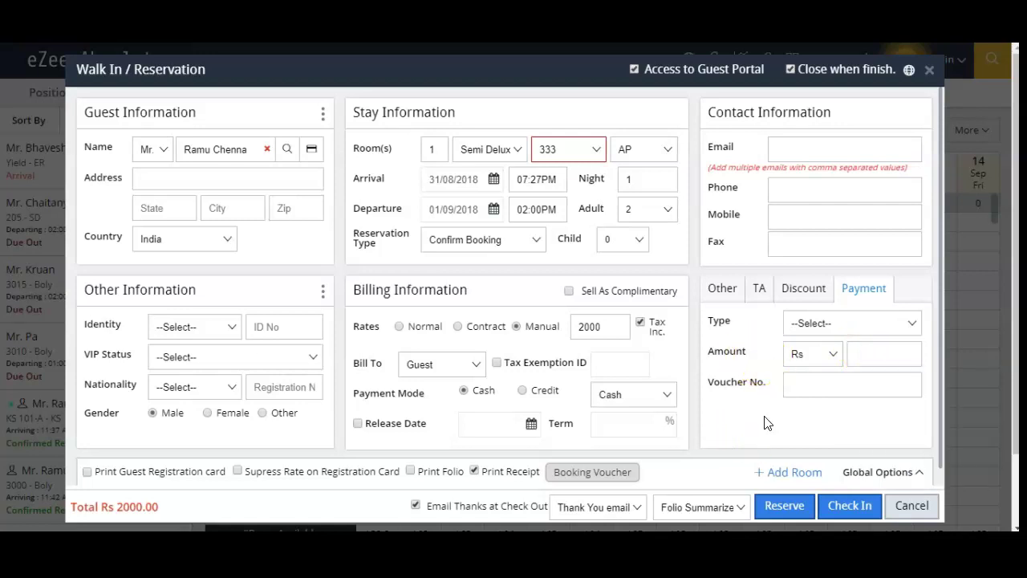
pyautogui.click(840, 326)
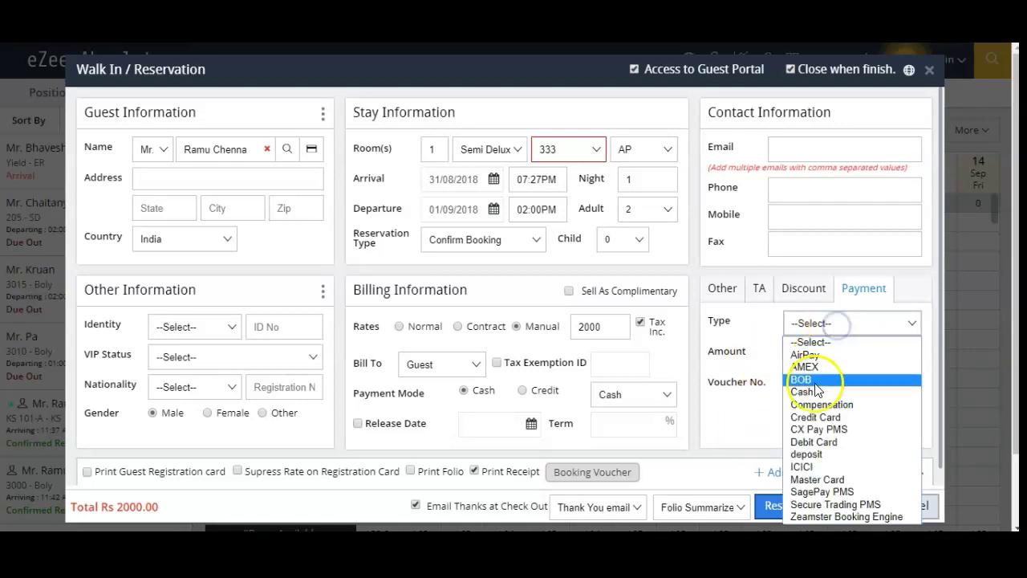
pyautogui.click(761, 405)
pyautogui.click(862, 358)
pyautogui.click(752, 404)
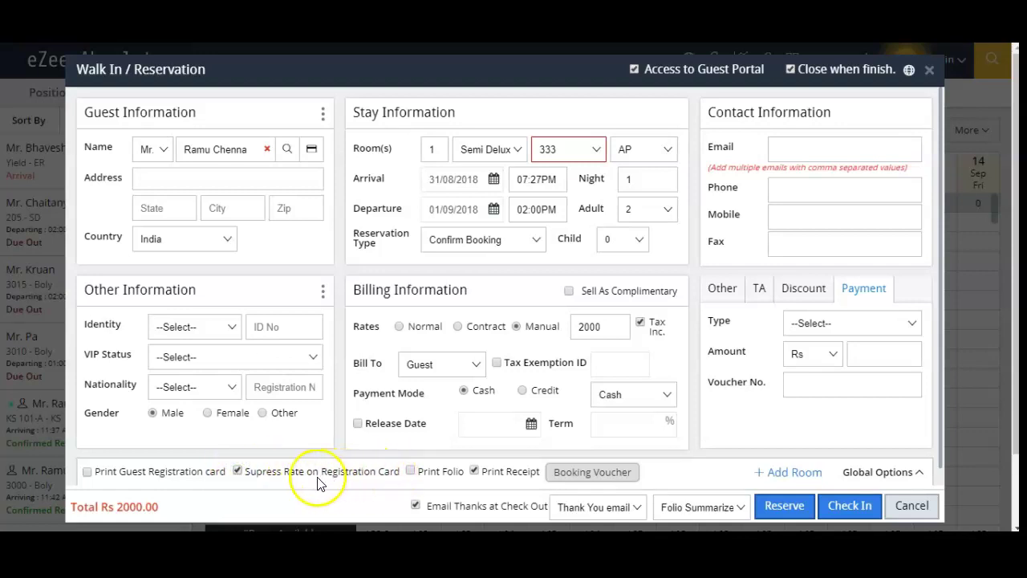
pyautogui.click(238, 473)
pyautogui.click(585, 477)
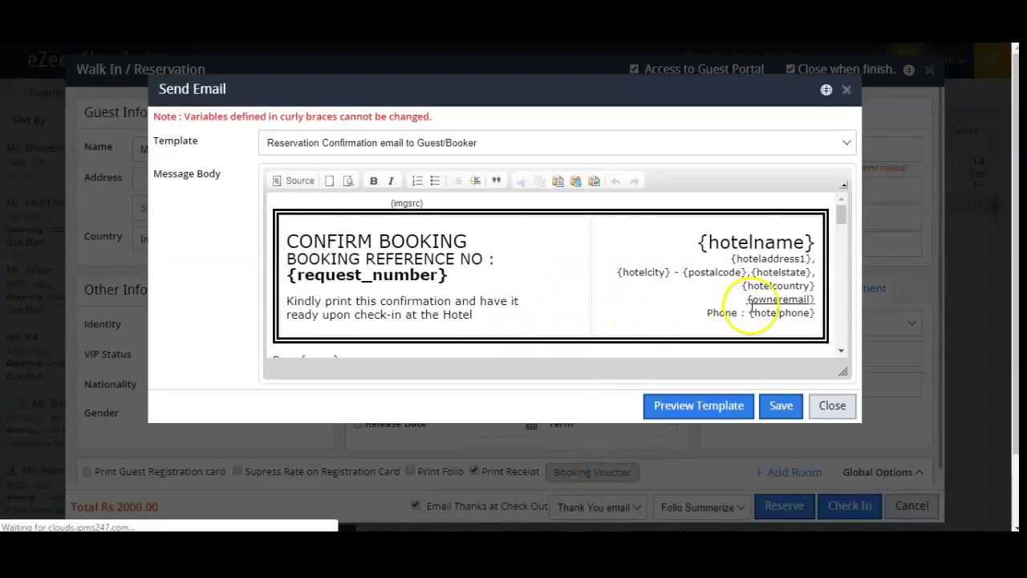
pyautogui.moveTo(844, 215)
pyautogui.mouseDown()
pyautogui.moveTo(843, 246)
pyautogui.moveTo(844, 217)
pyautogui.mouseUp()
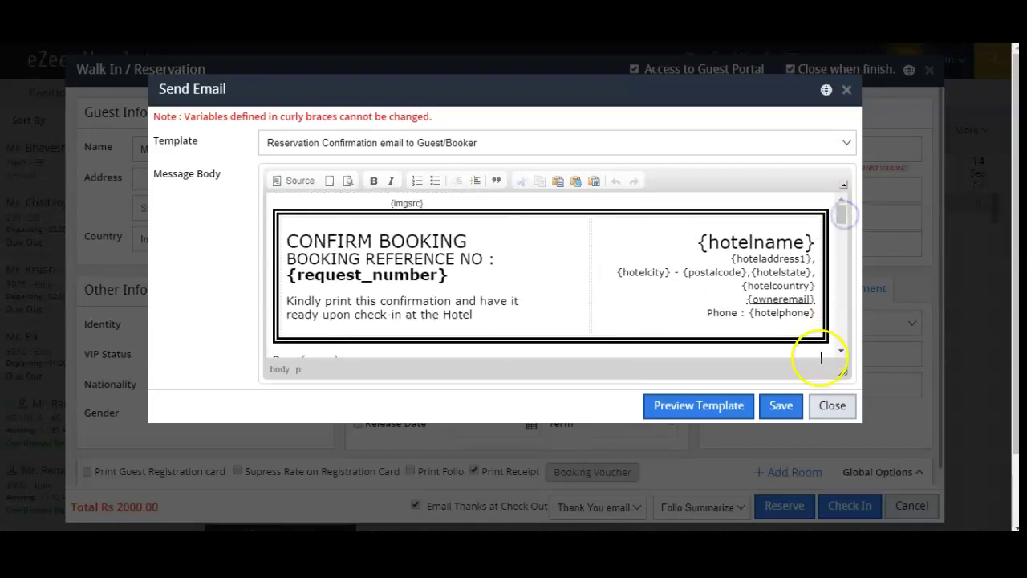
pyautogui.click(831, 406)
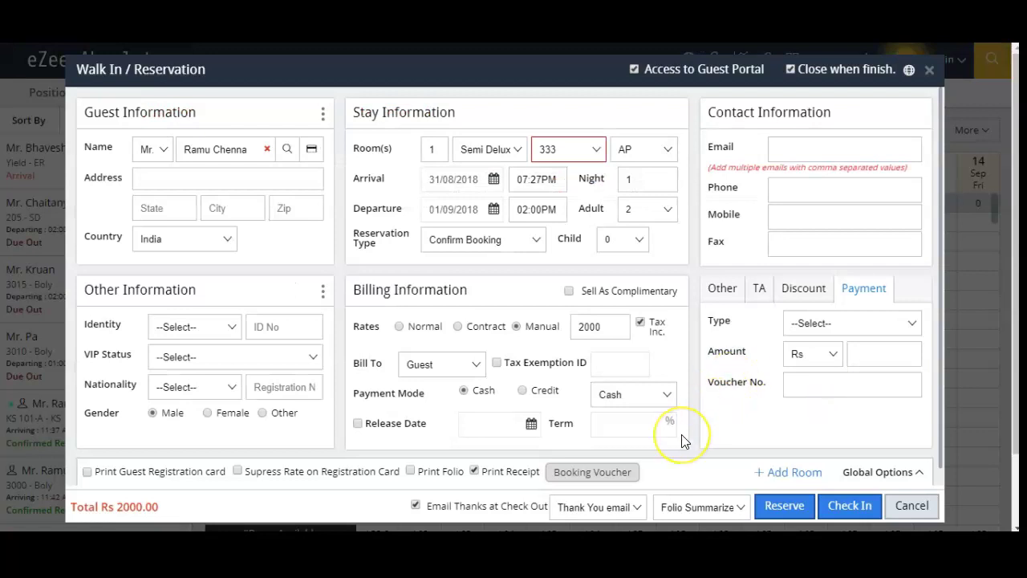
pyautogui.click(791, 473)
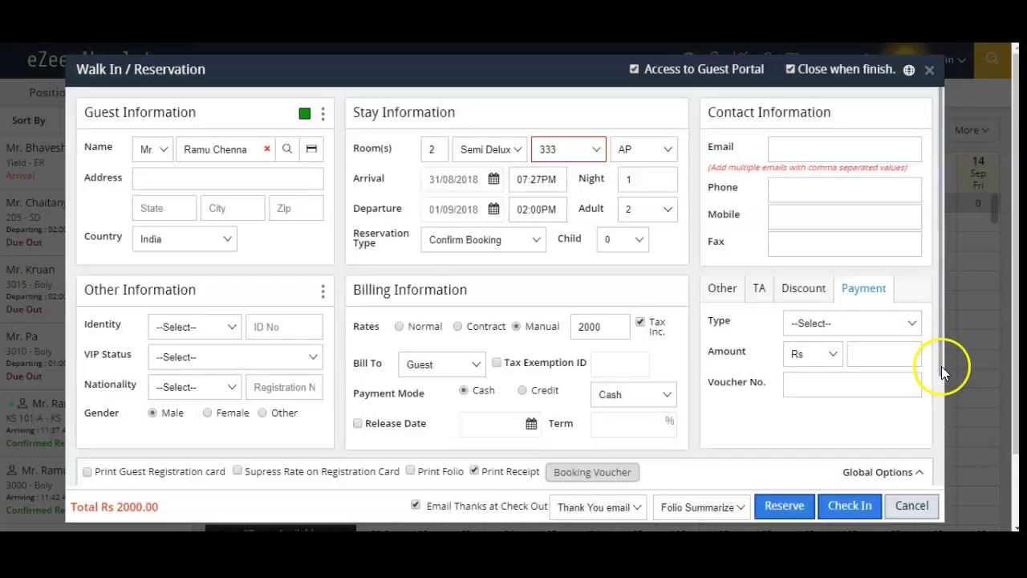
pyautogui.moveTo(941, 366); pyautogui.dragTo(933, 413)
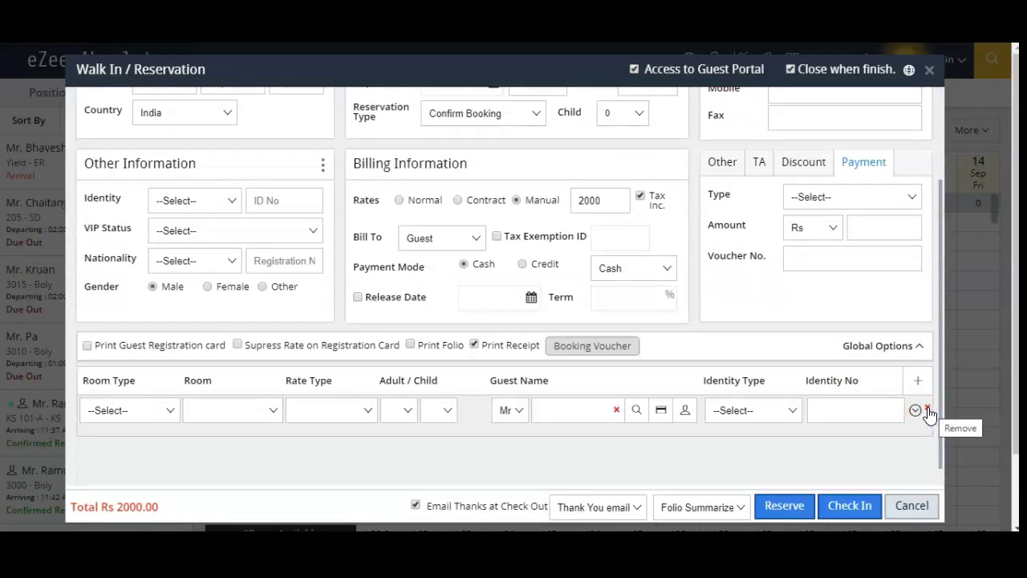
pyautogui.click(929, 411)
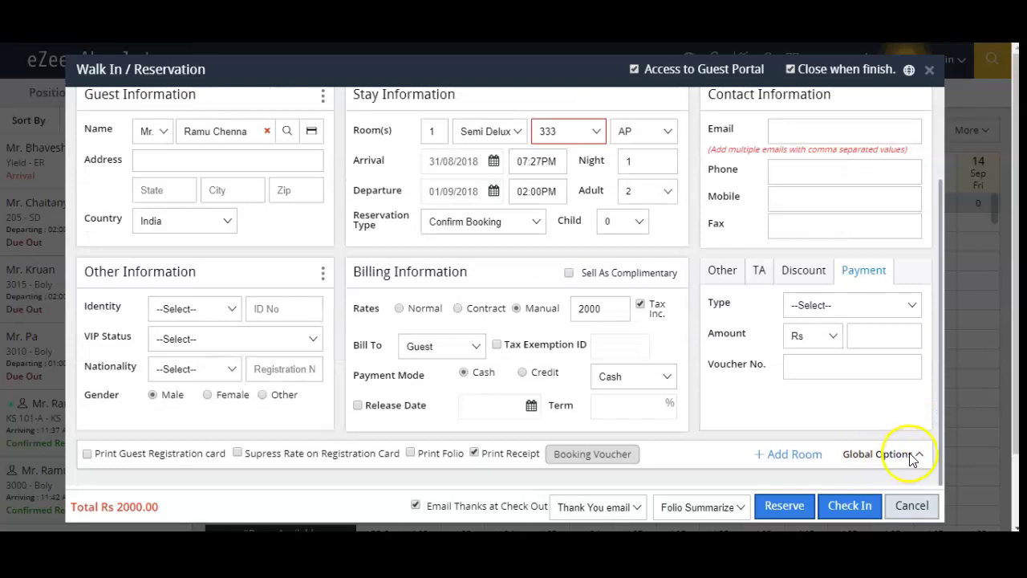
pyautogui.click(912, 456)
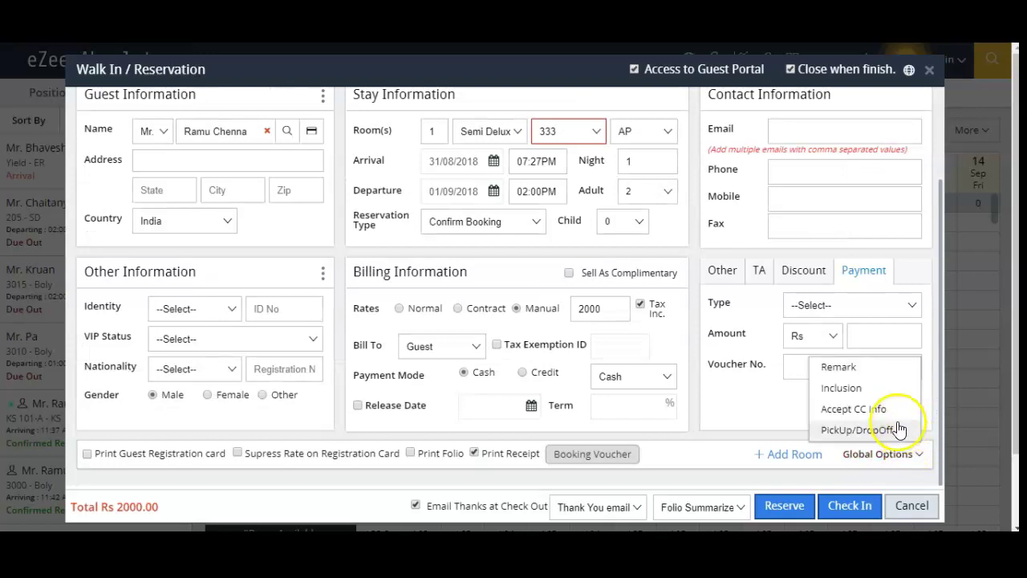
pyautogui.click(874, 409)
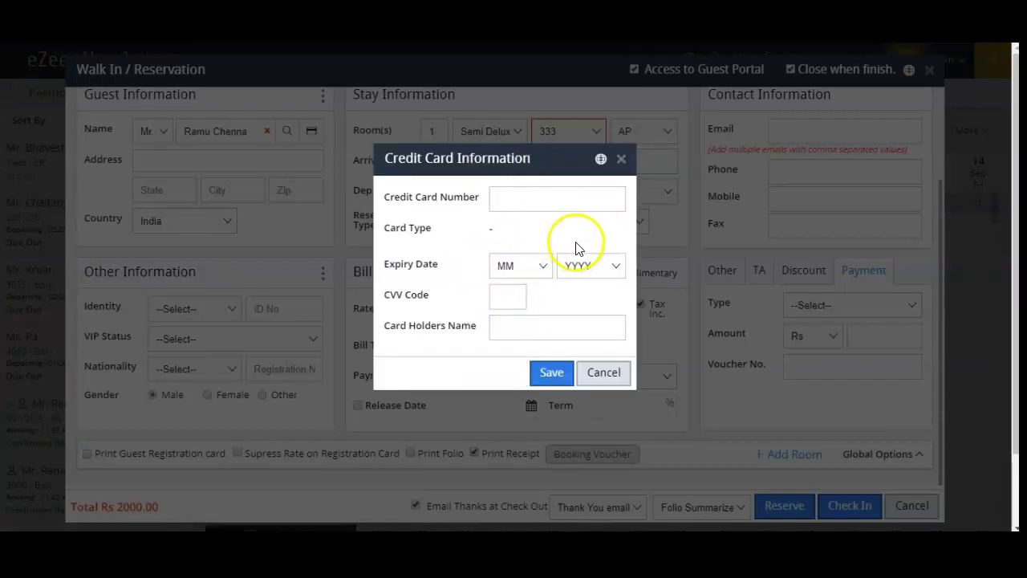
pyautogui.click(622, 161)
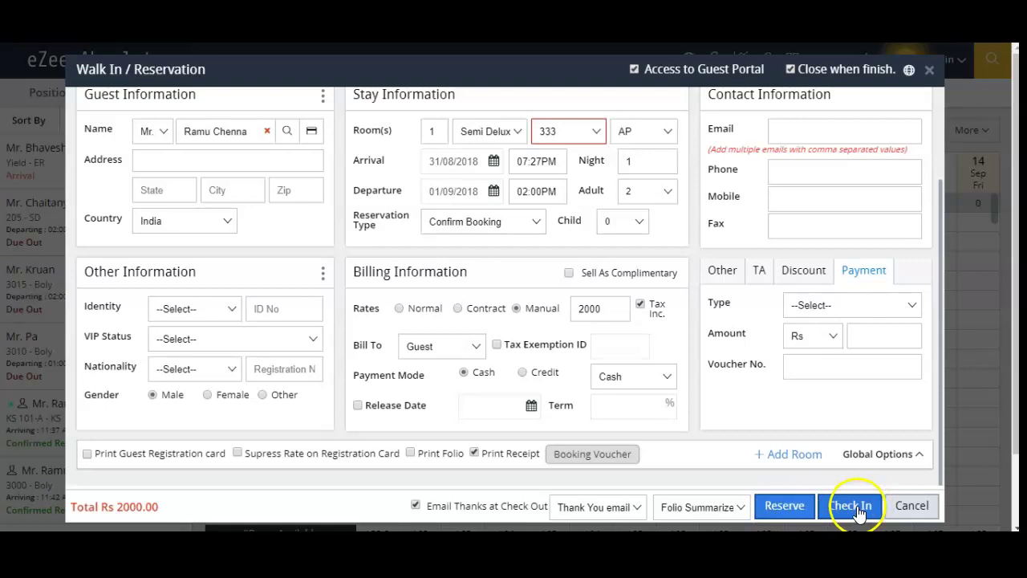
# Step: Submit the Rs 2000.00 walk-in reservation for Semi Delux room 333 with Reserve
pyautogui.click(775, 512)
pyautogui.click(774, 509)
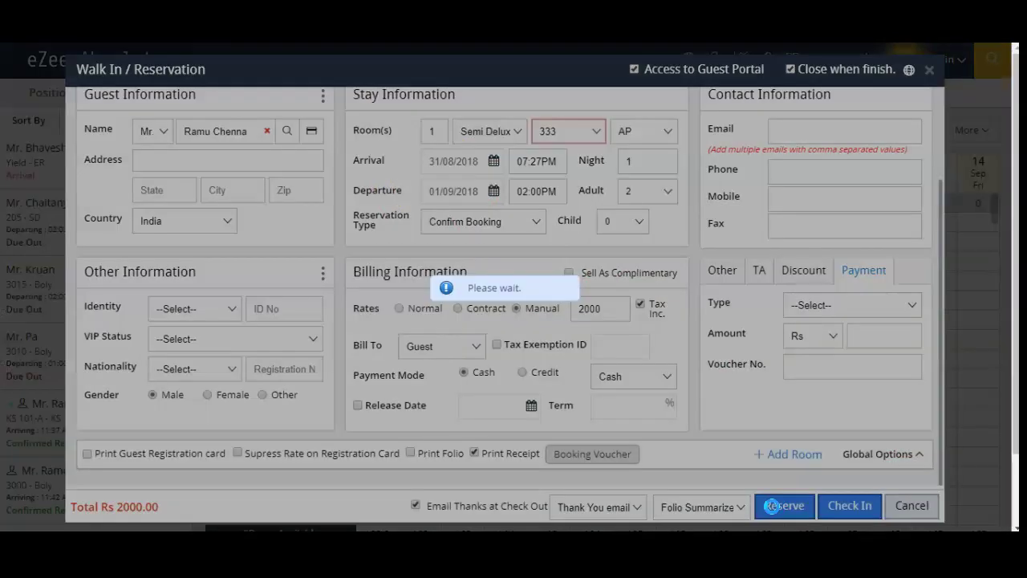